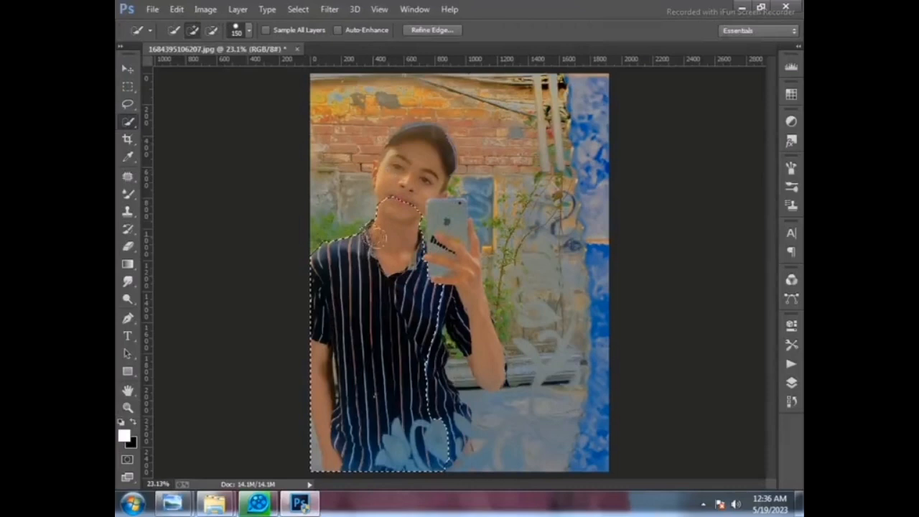
- Extend the quick selection over the boy's face, cap, raised arm and phone, and subtract the window and wall beside the phone
left_click_drag(369, 236, 397, 167)
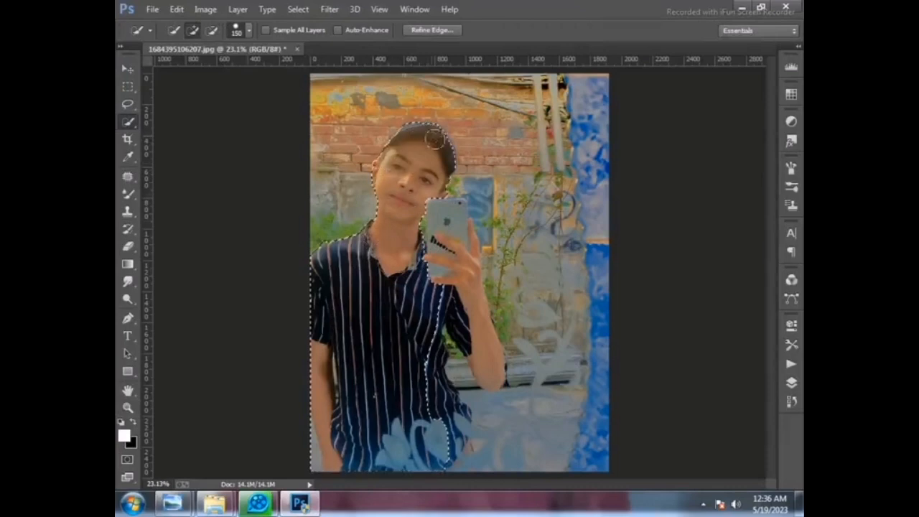
mouse_move(444, 160)
left_mouse_down()
mouse_move(436, 240)
mouse_move(489, 377)
mouse_move(445, 424)
mouse_move(429, 336)
left_mouse_up()
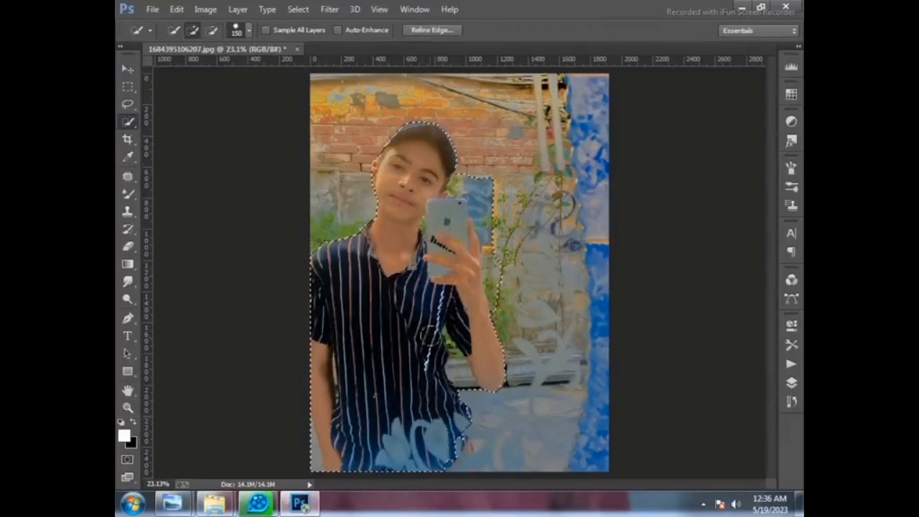
key("alt")
mouse_move(501, 301)
left_mouse_down()
mouse_move(492, 189)
mouse_move(481, 236)
left_mouse_up()
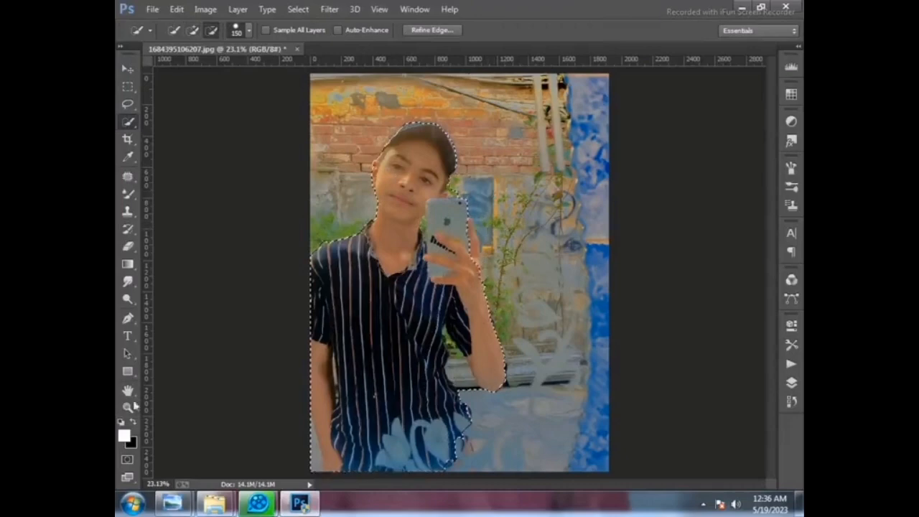
- Reduce the Quick Selection brush to 70 px and add the raised finger beside the phone to the selection
left_click(130, 407)
left_click(481, 214)
left_click(481, 214)
left_click(481, 214)
left_click(480, 214)
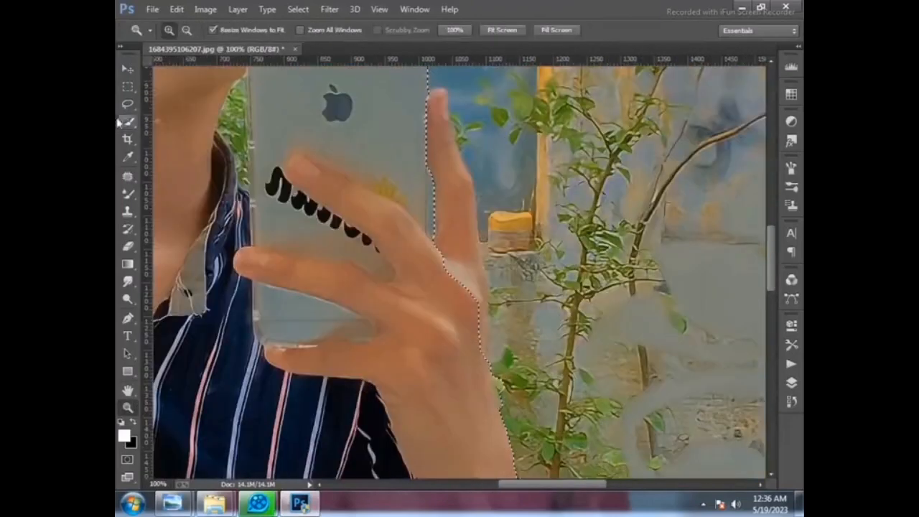
left_click(128, 122)
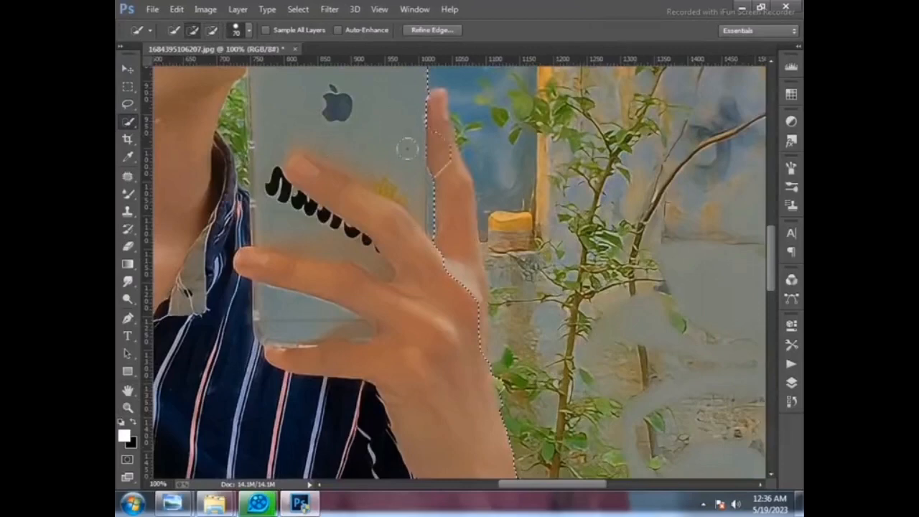
left_click_drag(412, 117, 424, 224)
key("bracketleft")
key("bracketleft")
scroll(503, 273, "down", 2)
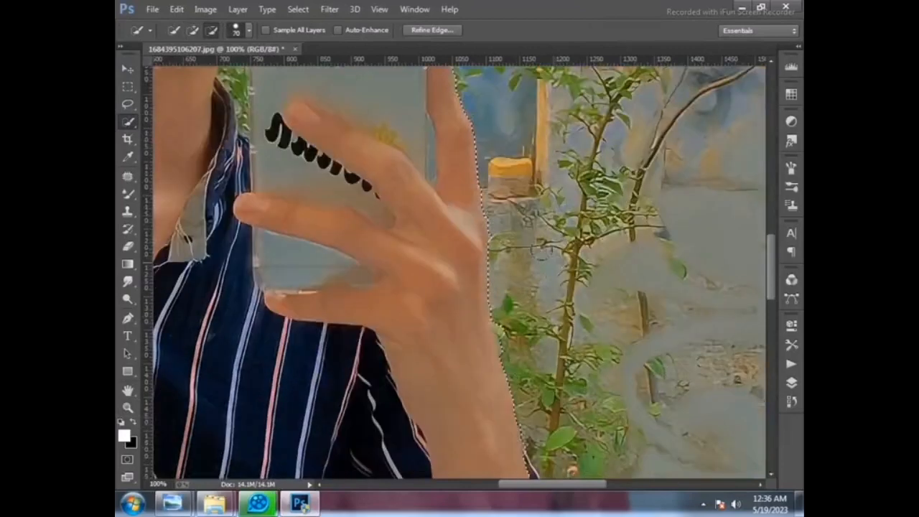
left_click(258, 503)
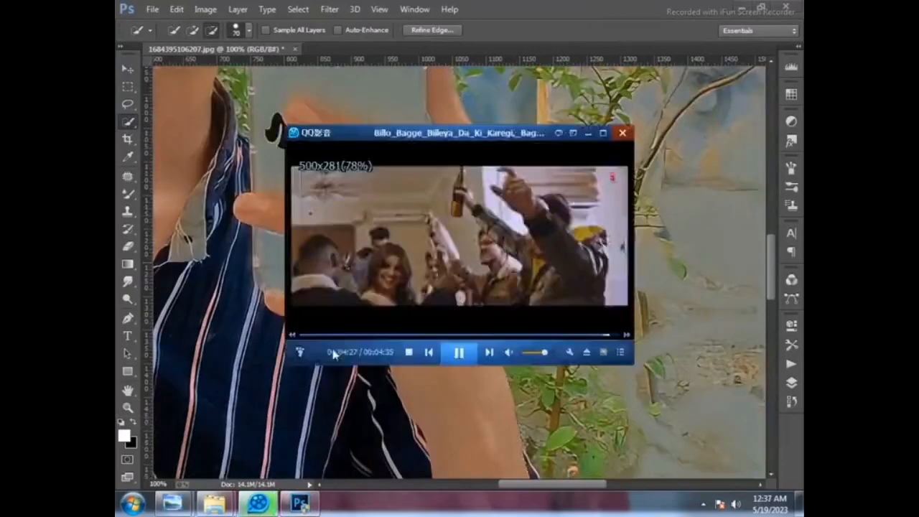
key("alt+Tab")
- Subtract the stone ledge between the elbow and the shirt from the selection, and add the shirt's lower edge
scroll(497, 305, "down", 3)
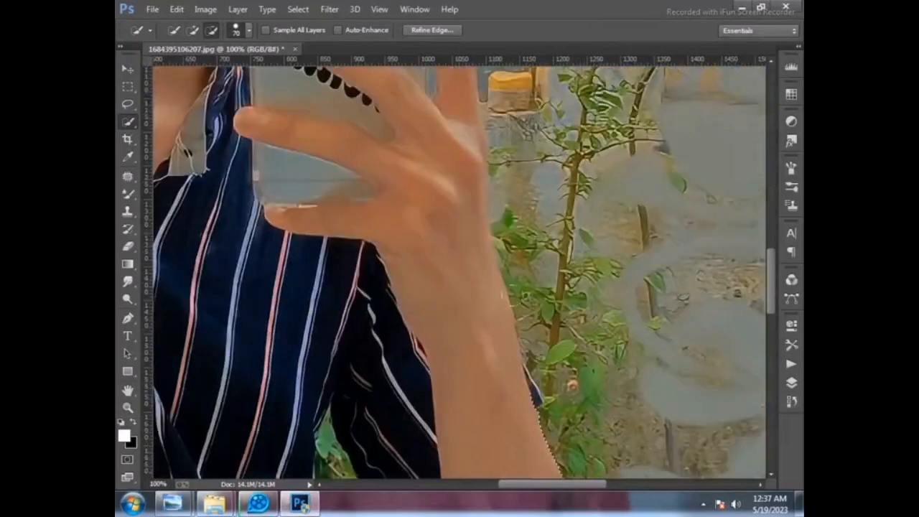
left_click(792, 402)
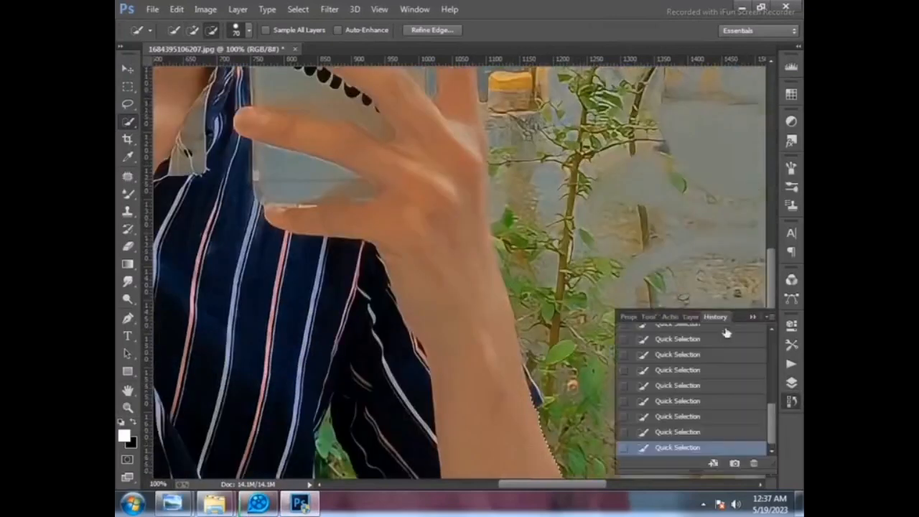
scroll(545, 294, "down", 2)
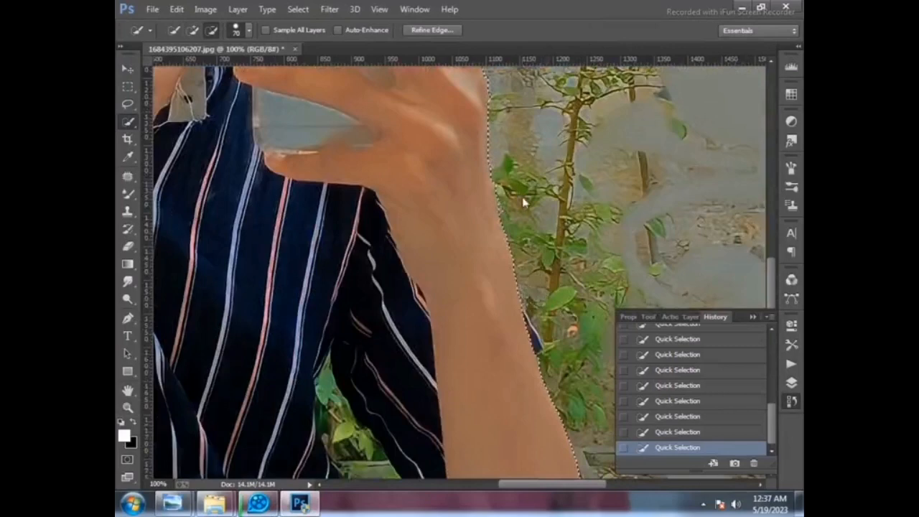
scroll(523, 203, "down", 10)
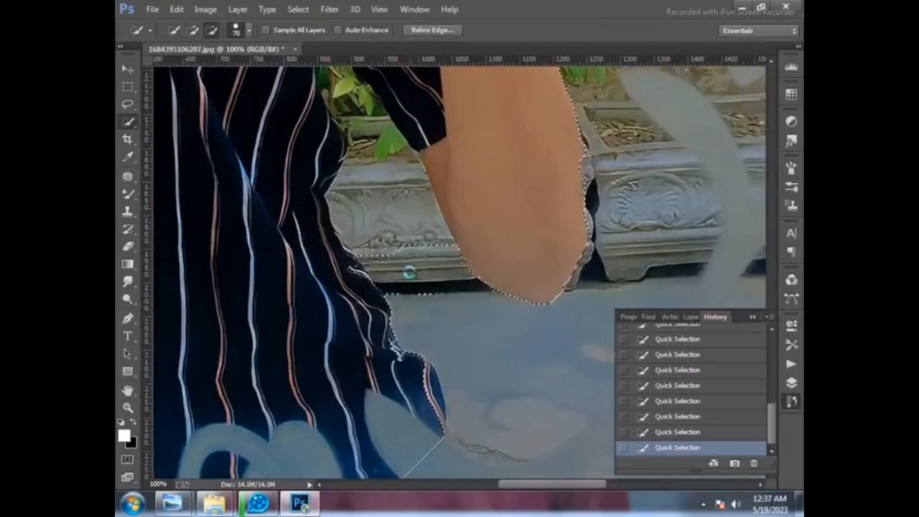
scroll(388, 186, "down", 2)
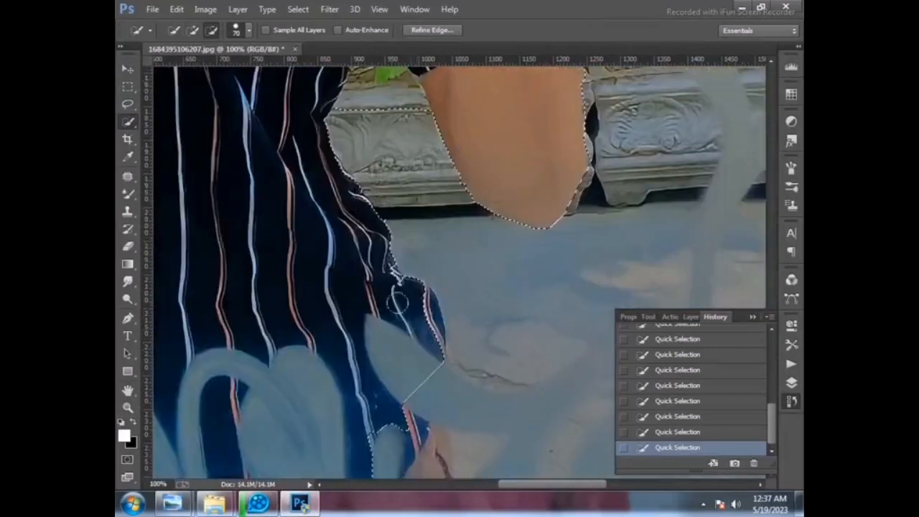
left_click(398, 303)
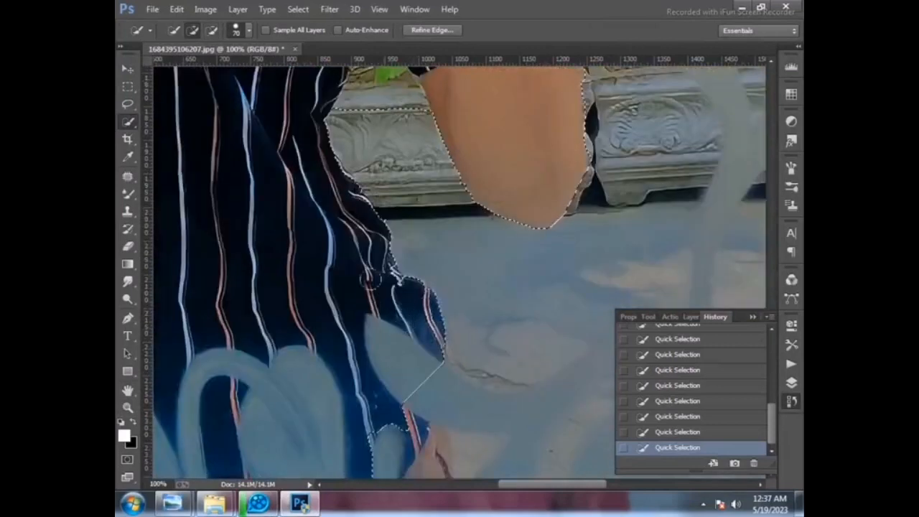
- Reduce the brush to 45 px and subtract the leafy gap between the shirt's body and the raised sleeve, keeping the shirt's edge selected
scroll(316, 156, "up", 2)
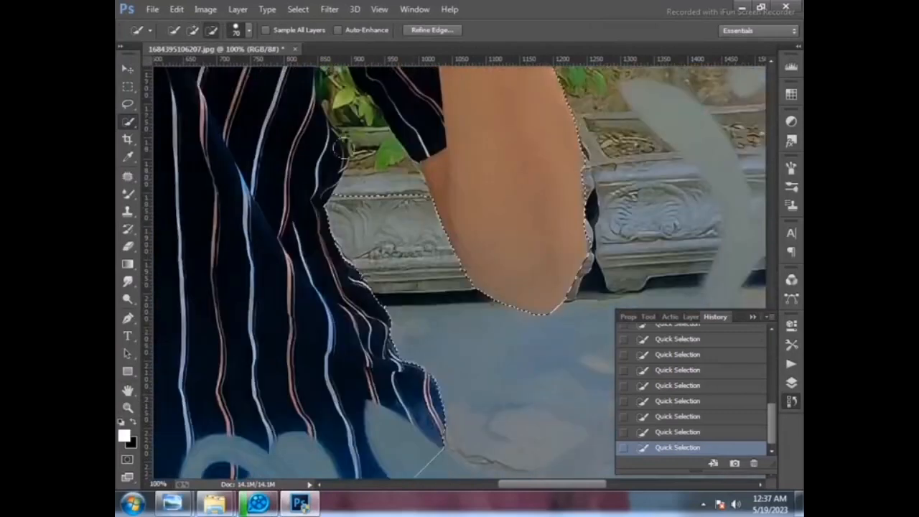
key("bracketleft")
key("bracketleft")
key("bracketleft")
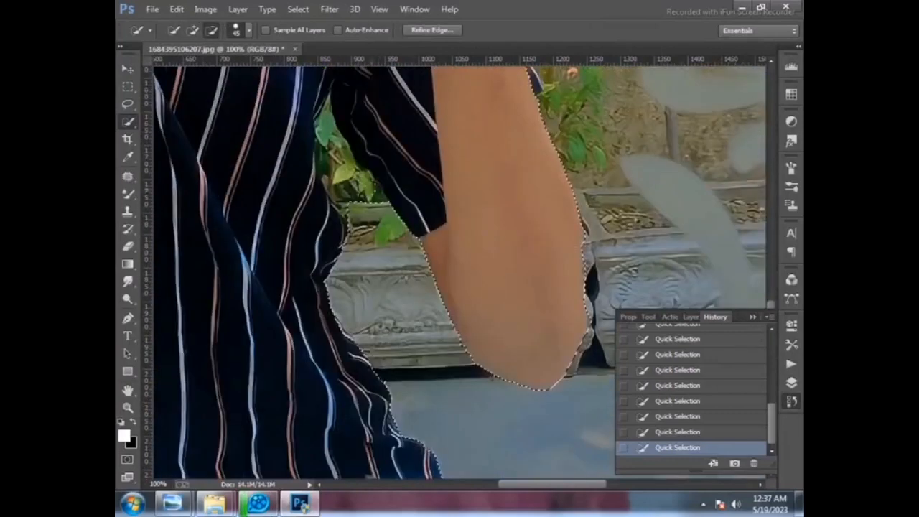
scroll(341, 167, "up", 2)
mouse_move(347, 180)
left_mouse_down()
mouse_move(320, 98)
mouse_move(344, 89)
mouse_move(339, 82)
mouse_move(359, 104)
mouse_move(345, 94)
mouse_move(346, 108)
left_mouse_up()
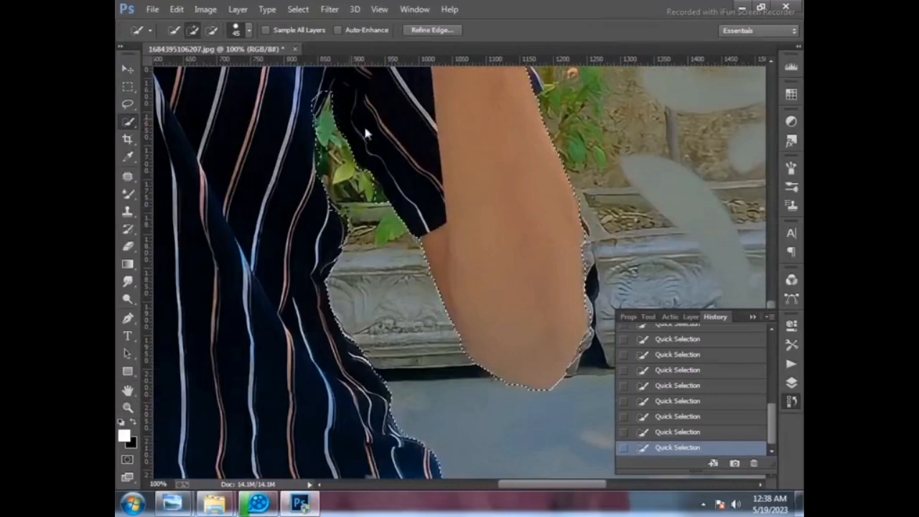
key("alt")
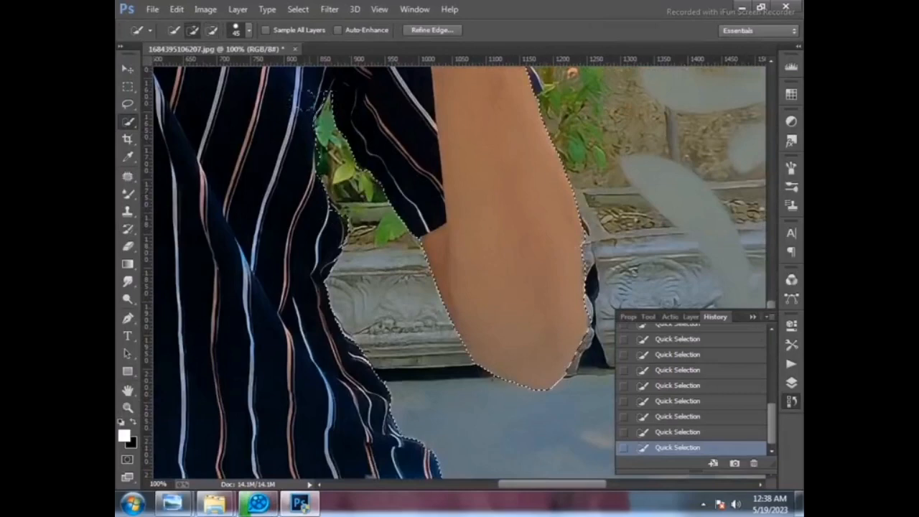
key("alt")
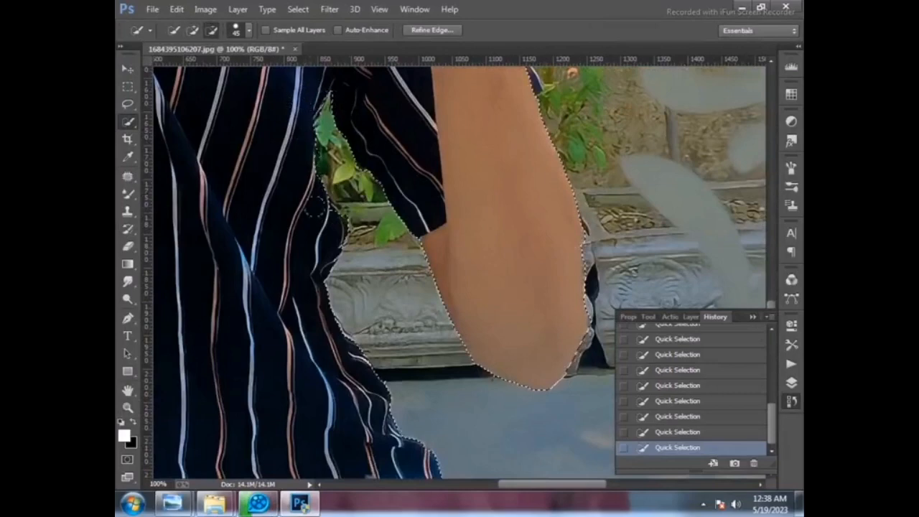
- Subtract the green patch above the shoulder from the selection and include the shirt collar's edge beside the neck
scroll(278, 176, "down", 3)
scroll(278, 175, "down", 1)
scroll(392, 266, "left", 8)
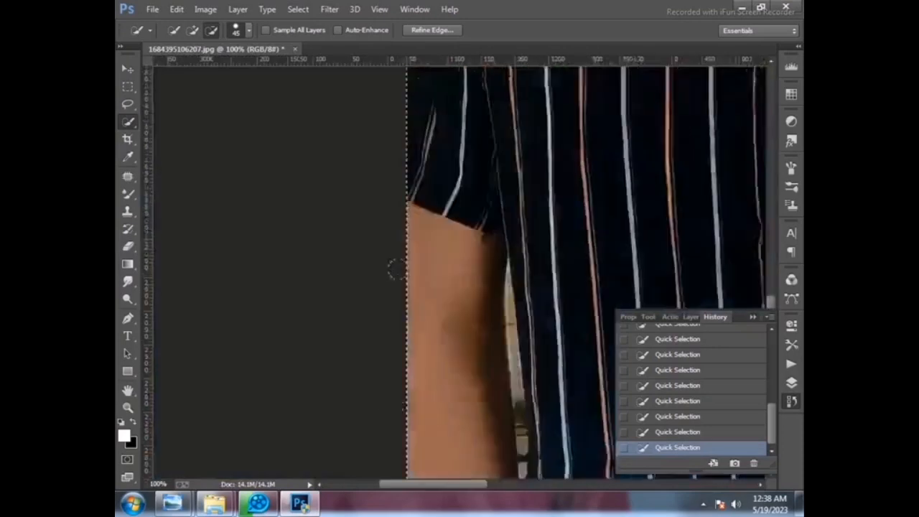
scroll(400, 266, "up", 6)
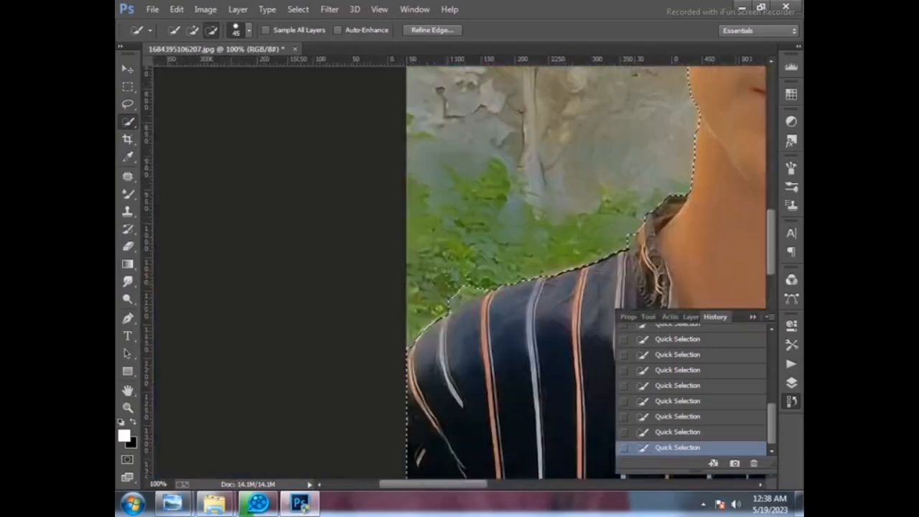
scroll(460, 298, "up", 2)
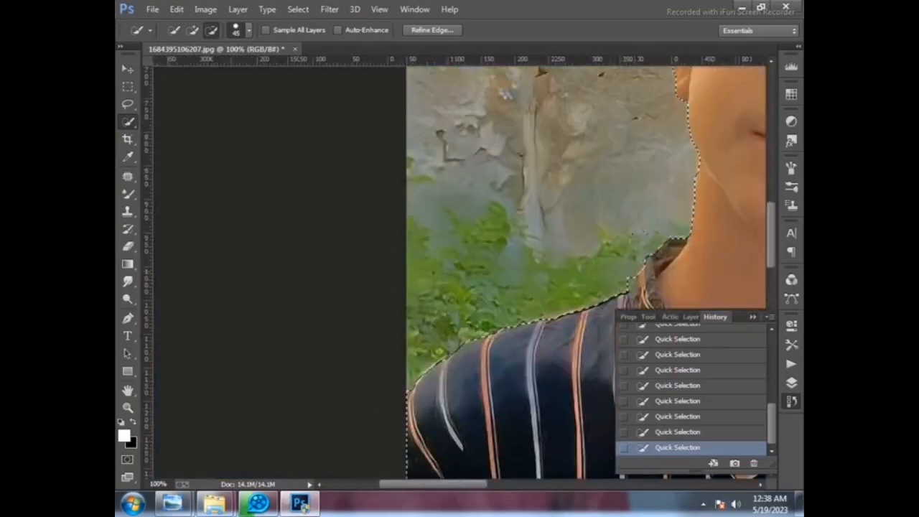
left_click(655, 271)
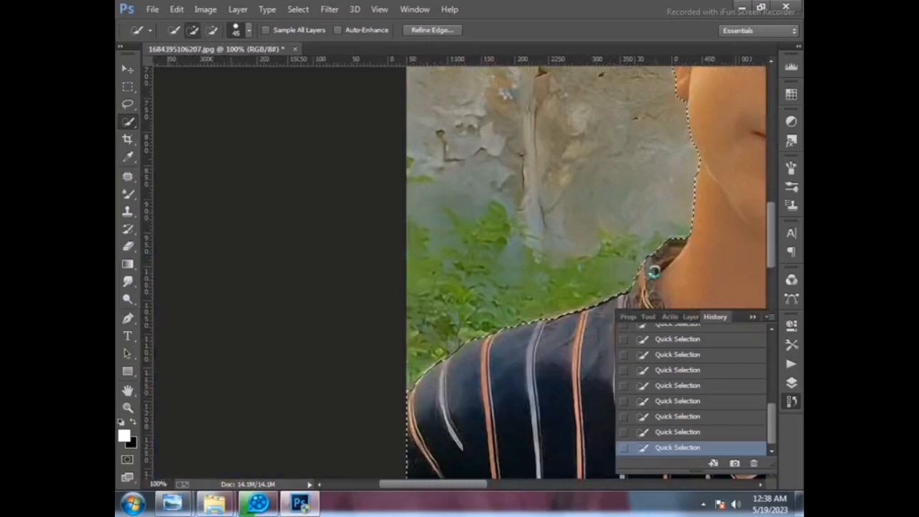
- Correct the selection along the ear by subtracting the adjoining brick
scroll(585, 273, "up", 5)
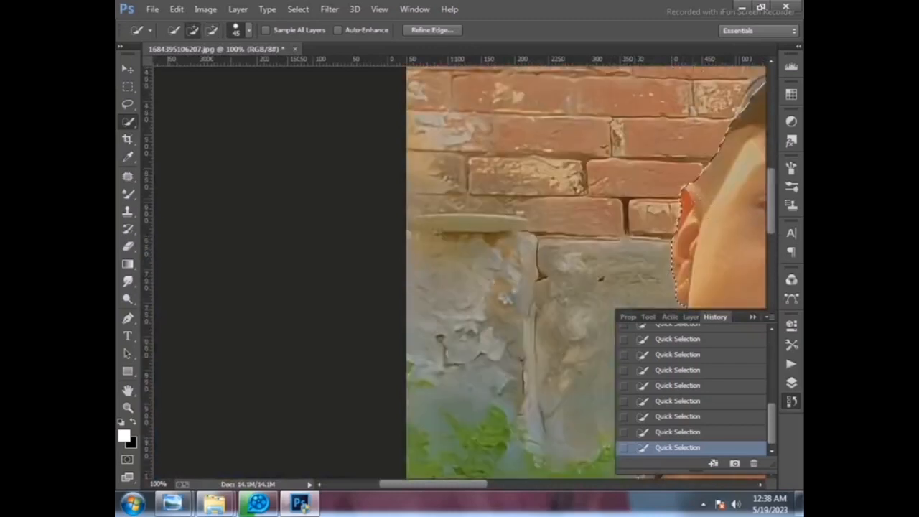
key("alt")
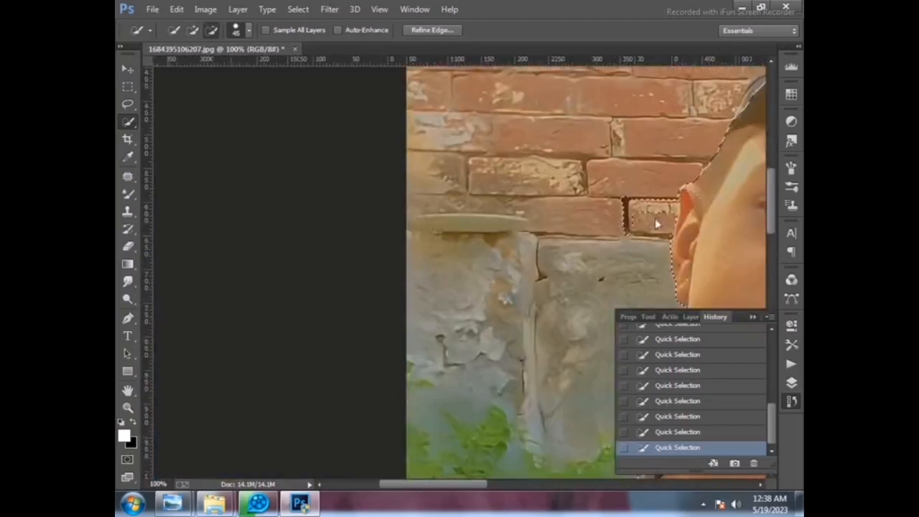
left_click_drag(485, 485, 548, 486)
- Refine the selection along the cap's edge and subtract the foliage between the cap and the phone
scroll(494, 323, "up", 4)
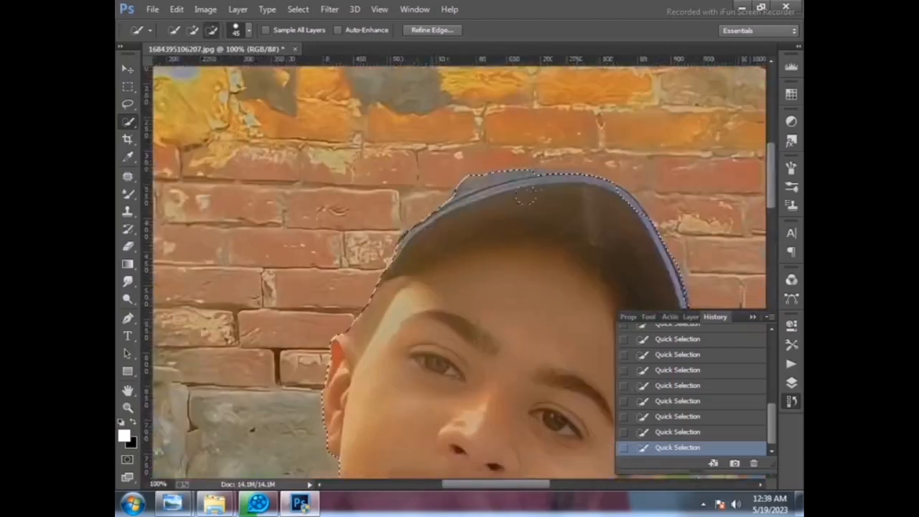
scroll(610, 204, "down", 5)
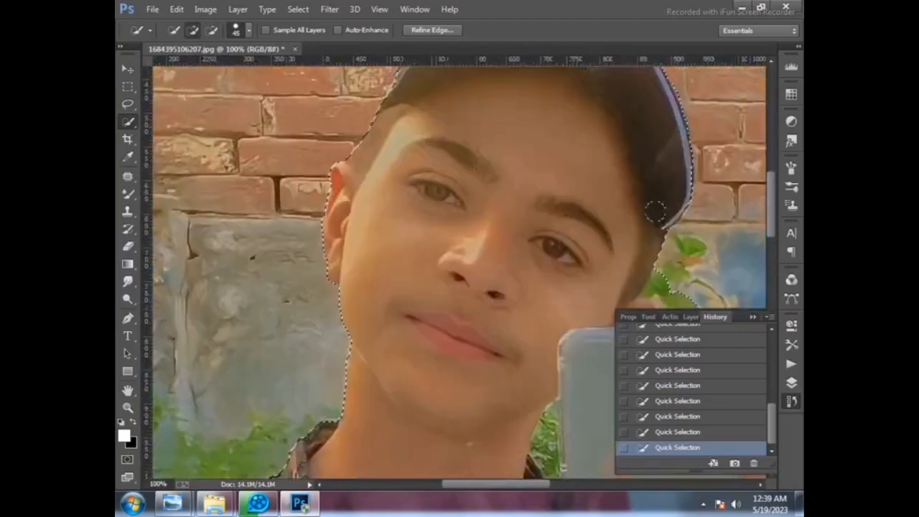
key("alt")
scroll(669, 196, "down", 4)
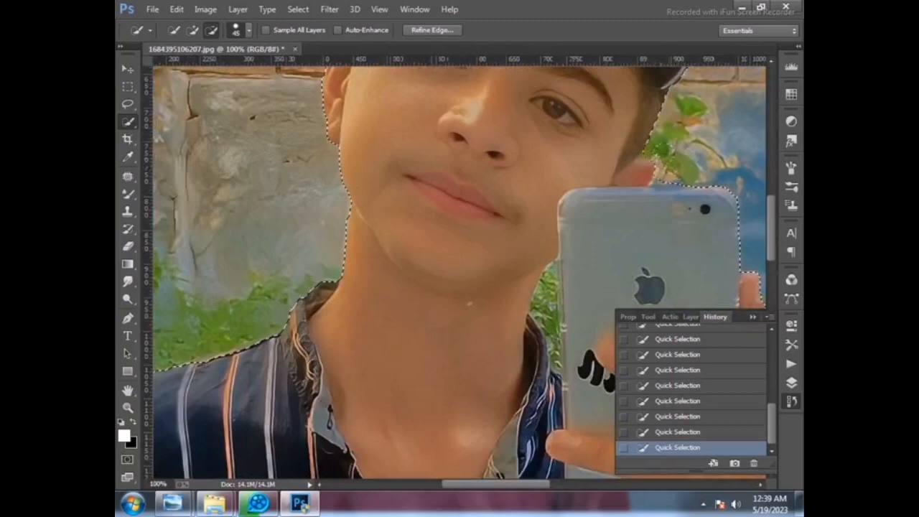
- Reduce the brush to 10 px and refine the selection along the phone's top edge
key("bracketleft")
key("bracketleft")
key("bracketleft")
key("bracketleft")
scroll(671, 181, "down", 2)
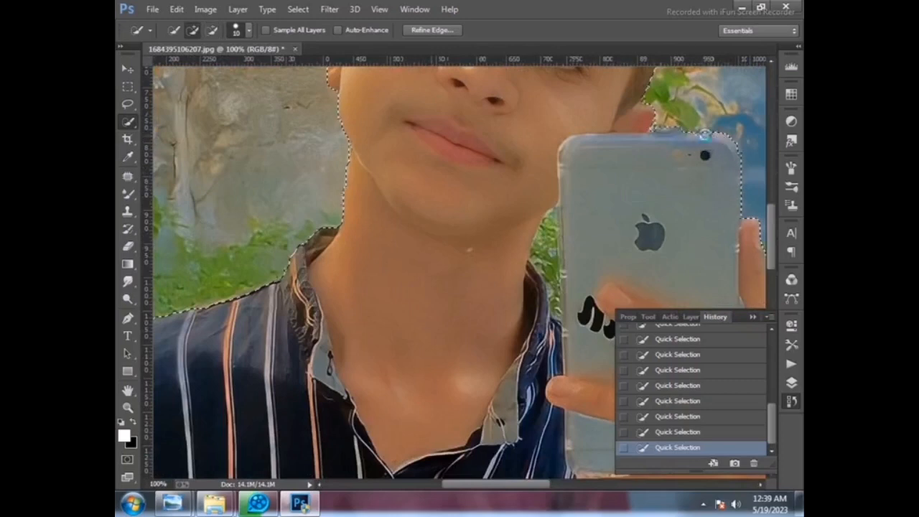
key("alt")
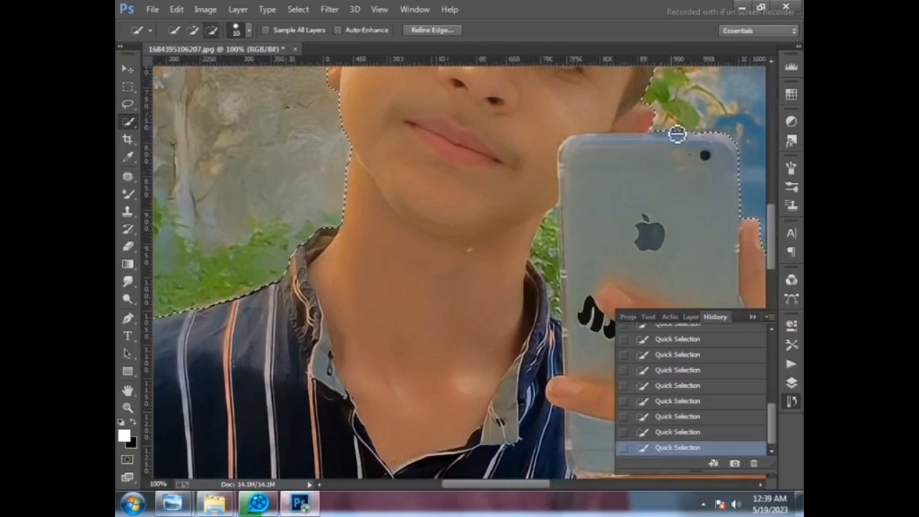
- Subtract the green gap between the neck and the phone from the selection, keeping the phone's side edge selected
mouse_move(548, 253)
left_mouse_down()
mouse_move(555, 277)
mouse_move(558, 227)
left_mouse_up()
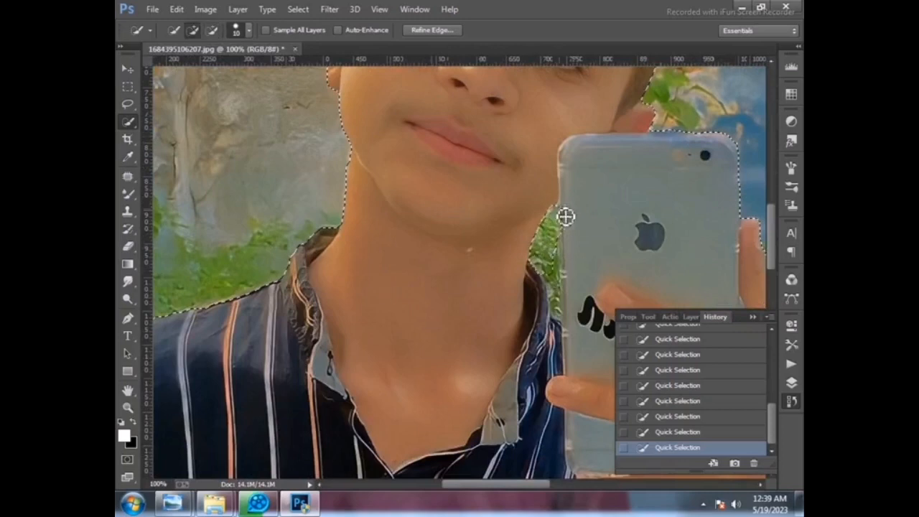
key("alt")
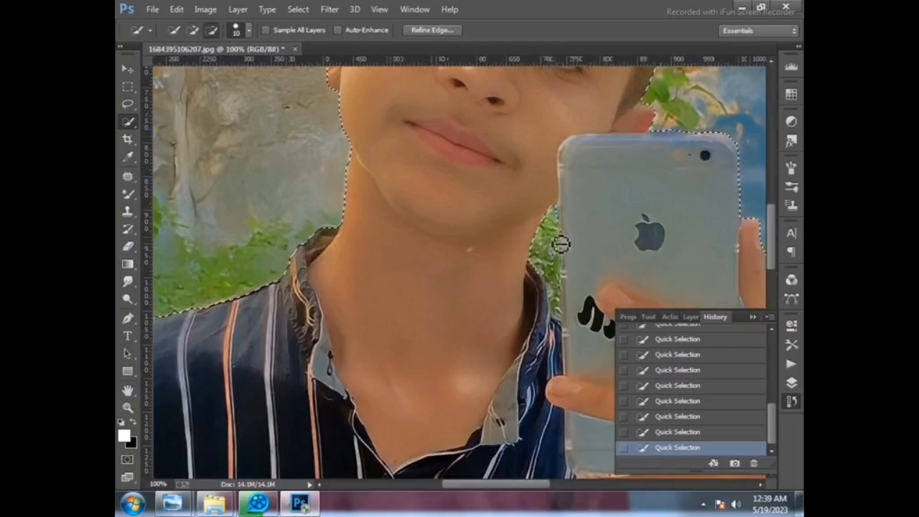
left_click_drag(559, 260, 563, 322)
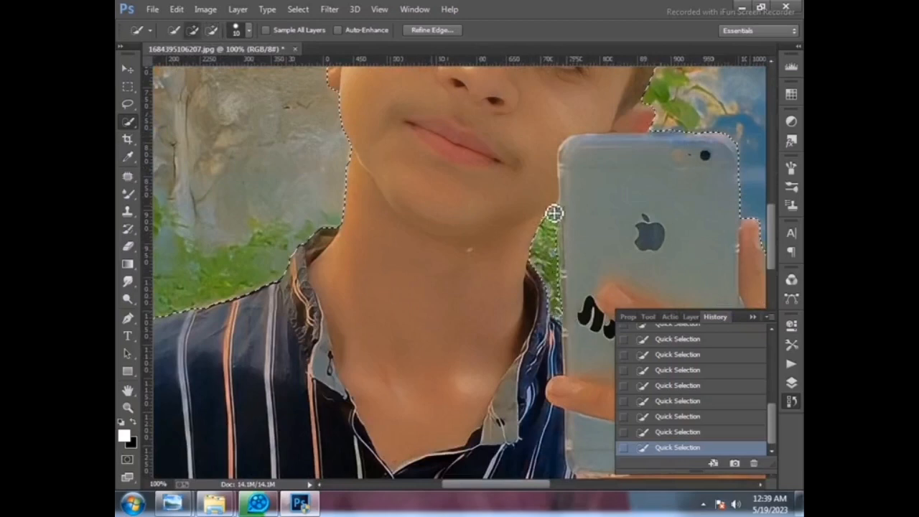
key("alt")
scroll(547, 216, "down", 4)
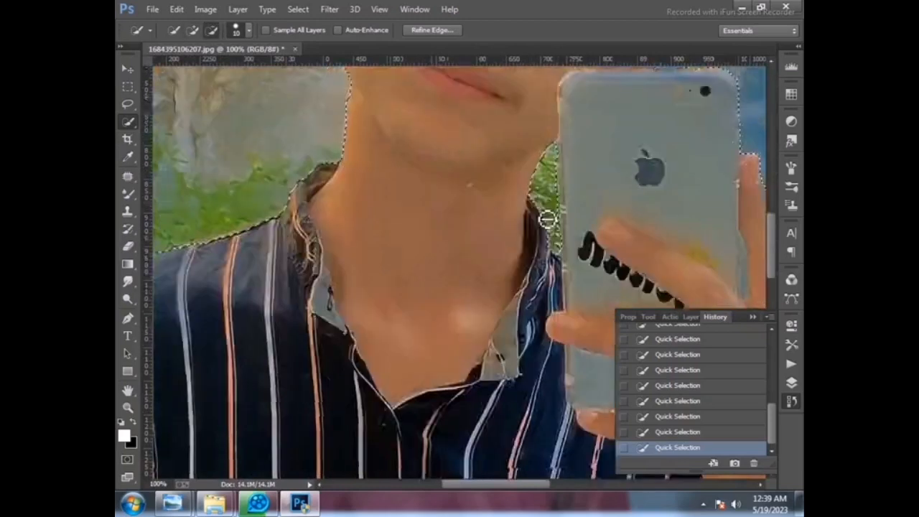
- Invert the selection to select the background around the boy
scroll(547, 216, "down", 8)
left_click(129, 407)
right_click(365, 245)
left_click(426, 258)
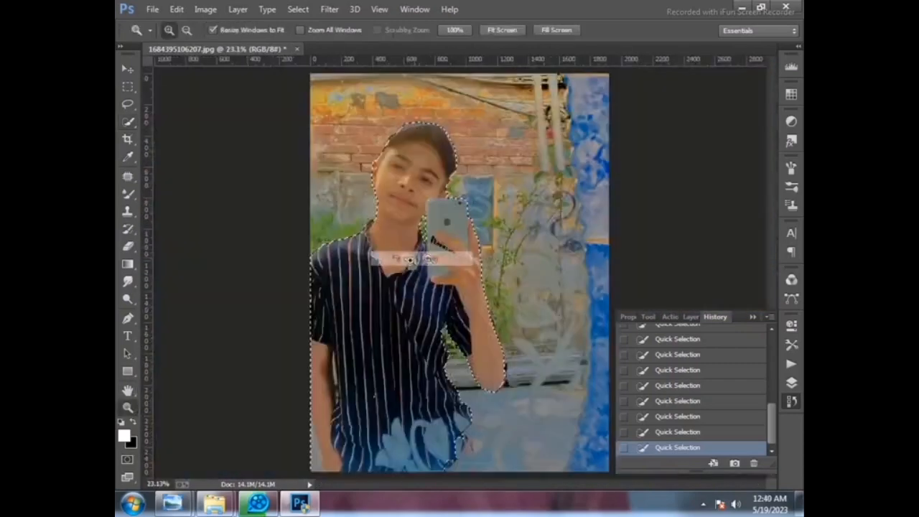
left_click(128, 123)
key("ctrl+shift+i")
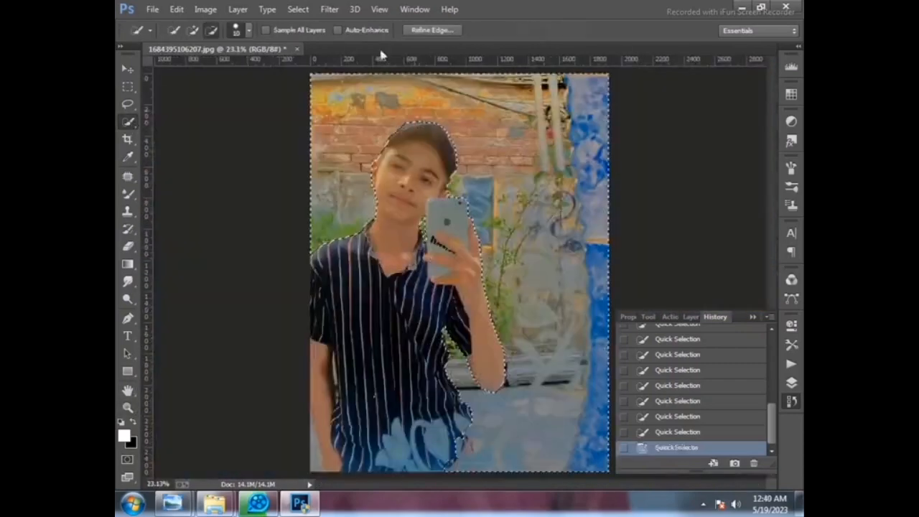
- Apply the Camera Raw filter to the selected background with Highlights lowered to -36
left_click(329, 9)
left_click(377, 86)
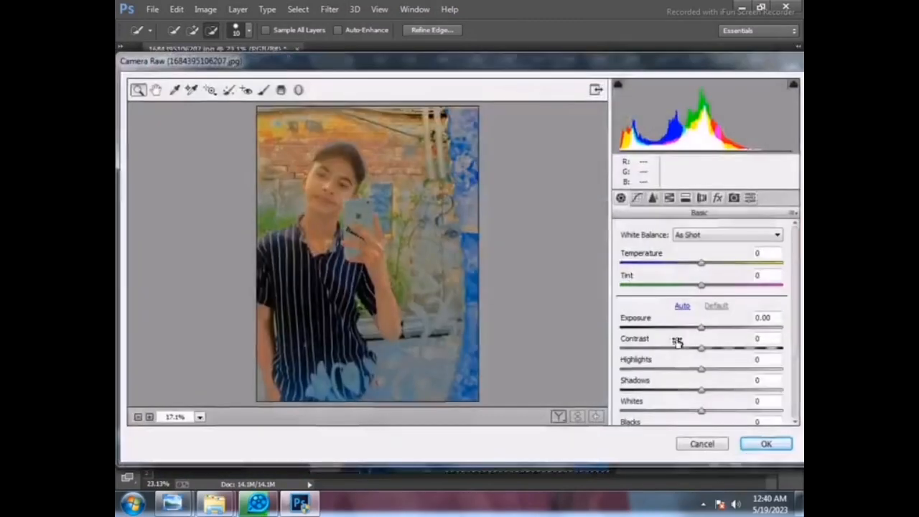
left_click_drag(669, 368, 672, 371)
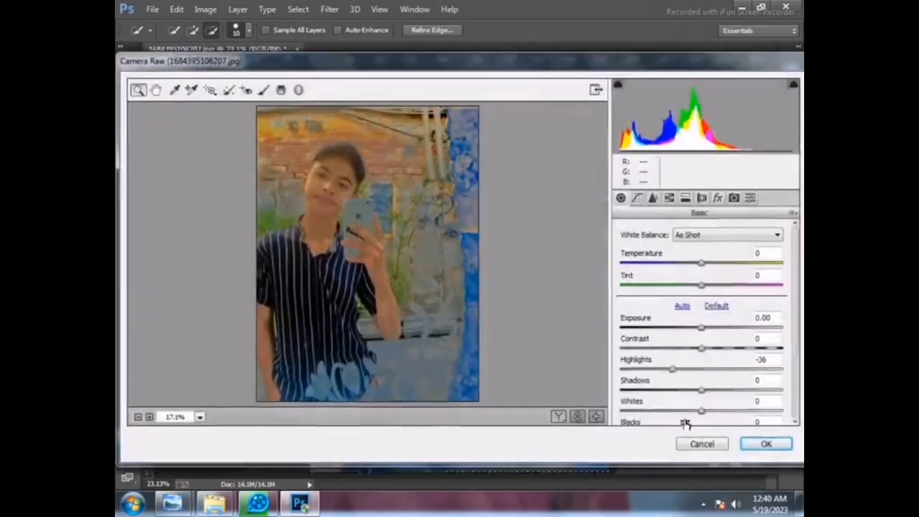
key("Return")
left_click(329, 9)
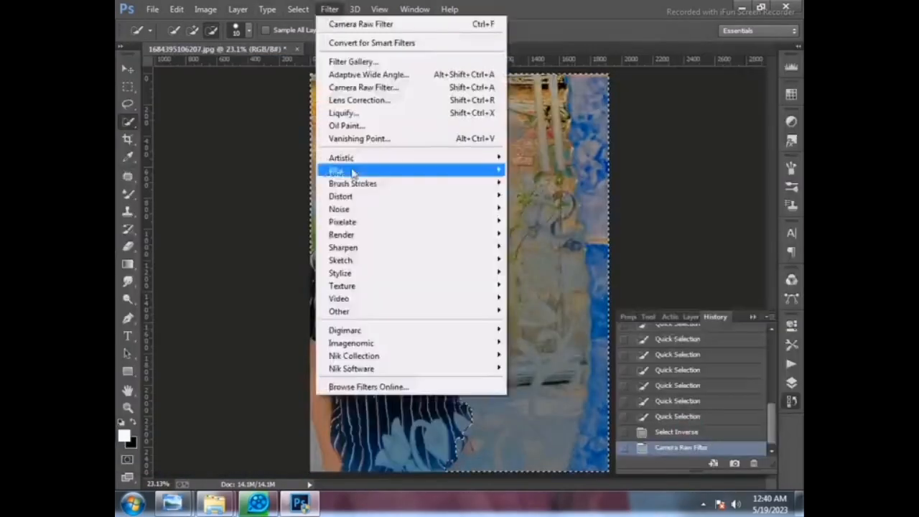
mouse_move(431, 171)
left_click(535, 196)
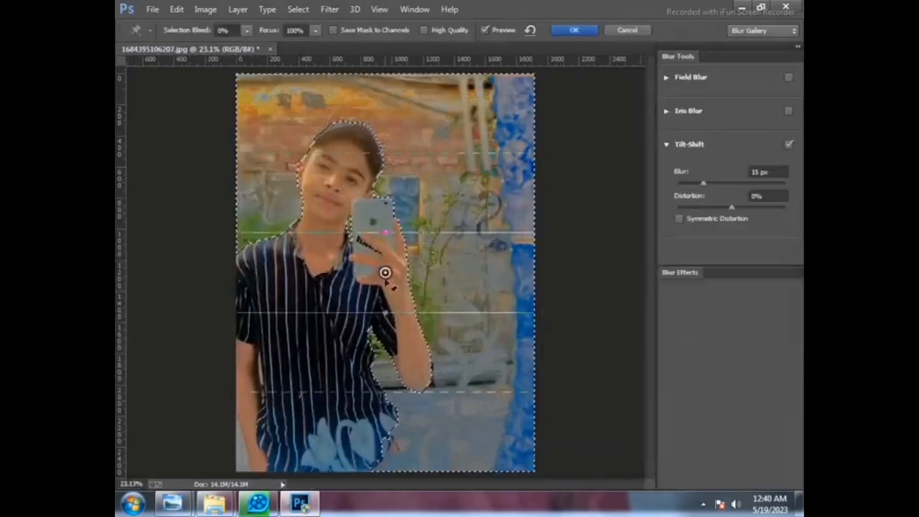
left_click_drag(385, 273, 383, 317)
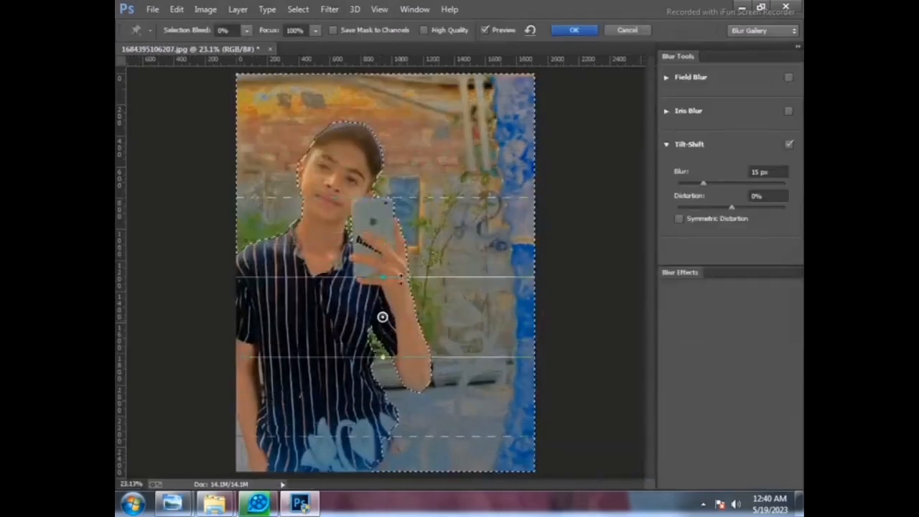
left_click_drag(401, 279, 385, 352)
left_click_drag(382, 317, 382, 318)
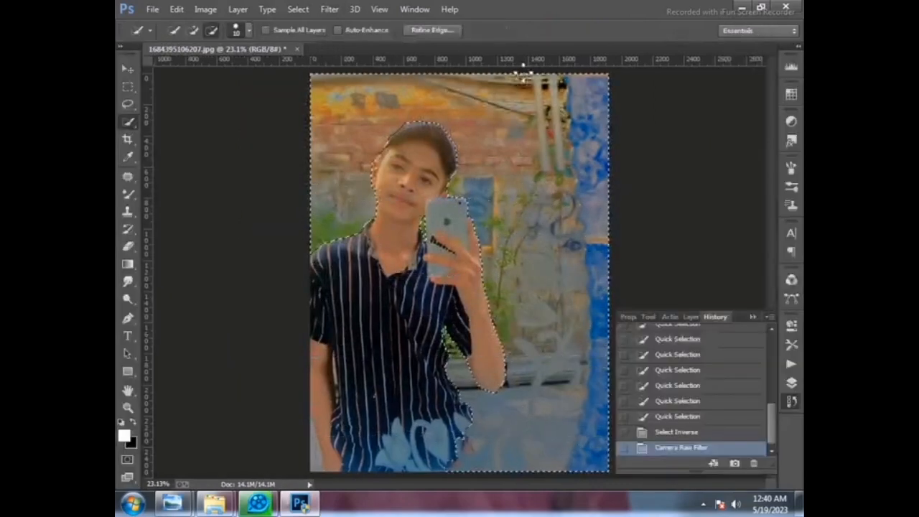
- Apply a 15 px Tilt-Shift blur to the selected background with the focus band shifted down the photo, and clear the selection
left_click(332, 10)
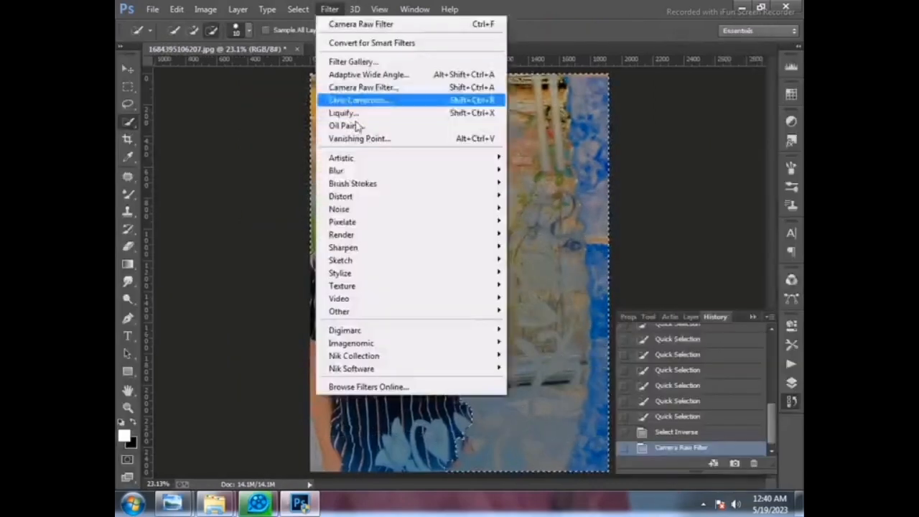
mouse_move(363, 171)
left_click(542, 198)
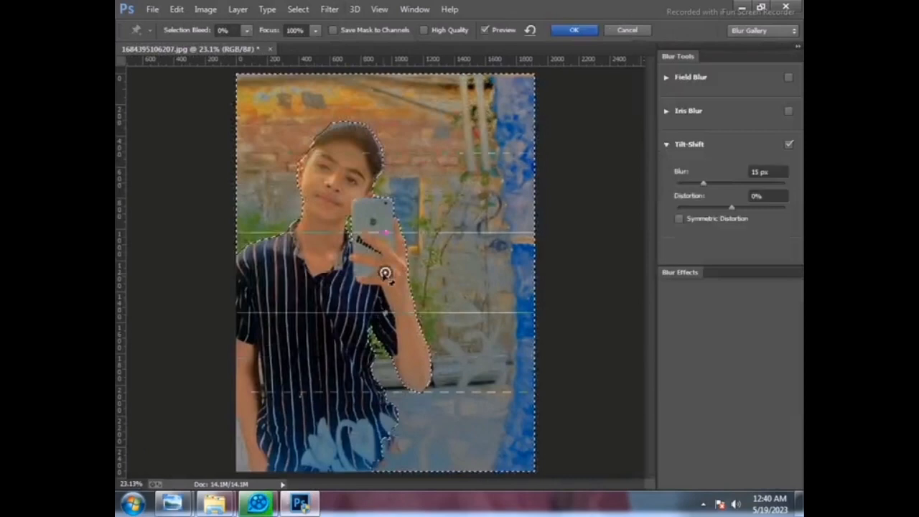
left_click_drag(380, 267, 374, 347)
left_click_drag(425, 272, 420, 307)
key("Return")
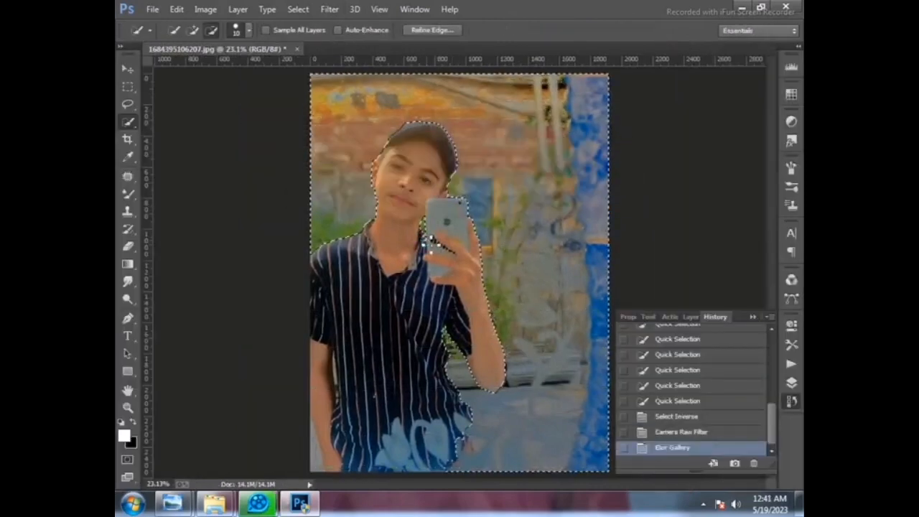
right_click(438, 102)
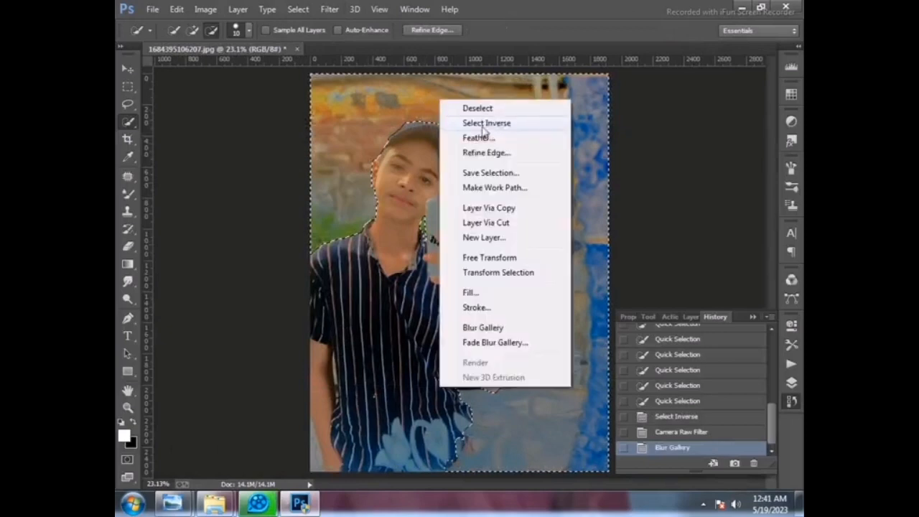
left_click(487, 109)
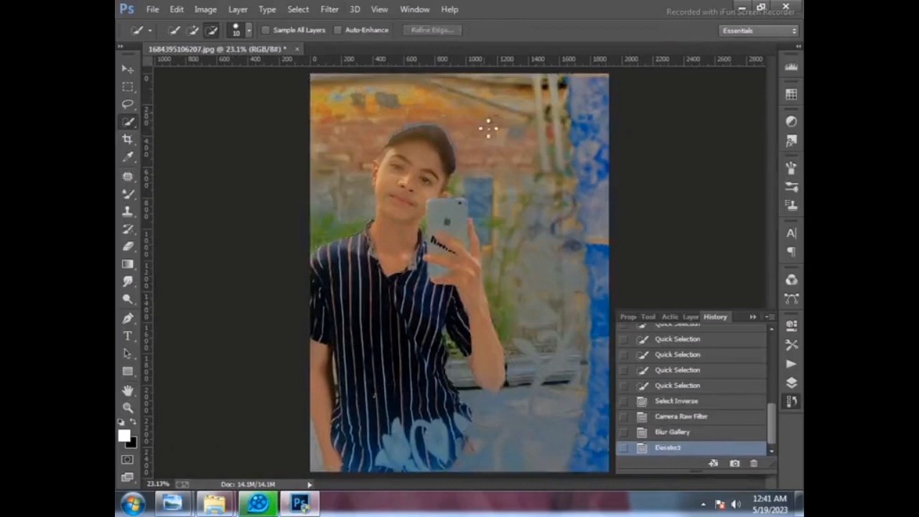
- Lower the saturation of two colour ranges across the whole photo with the Camera Raw filter's HSL adjustments
left_click(330, 9)
left_click(352, 87)
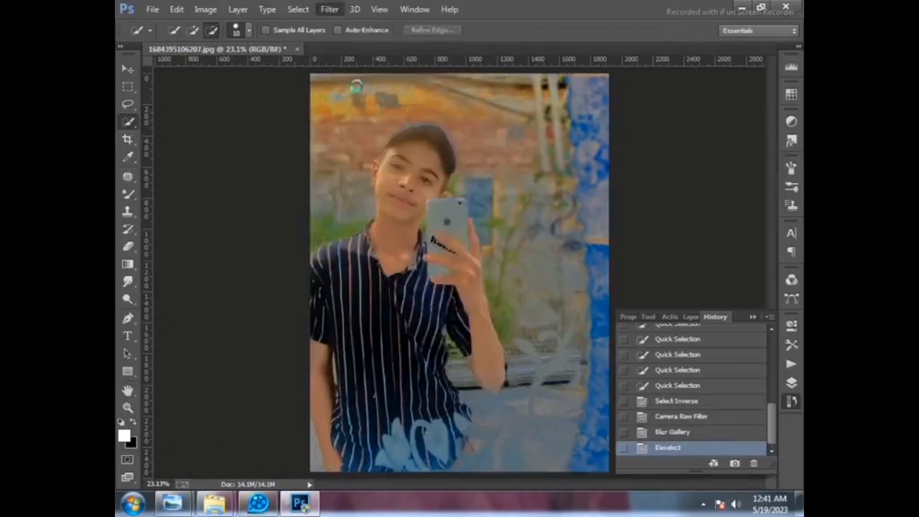
left_click(669, 199)
left_click(658, 250)
left_click_drag(701, 338, 693, 361)
left_click_drag(702, 316, 683, 317)
key("Return")
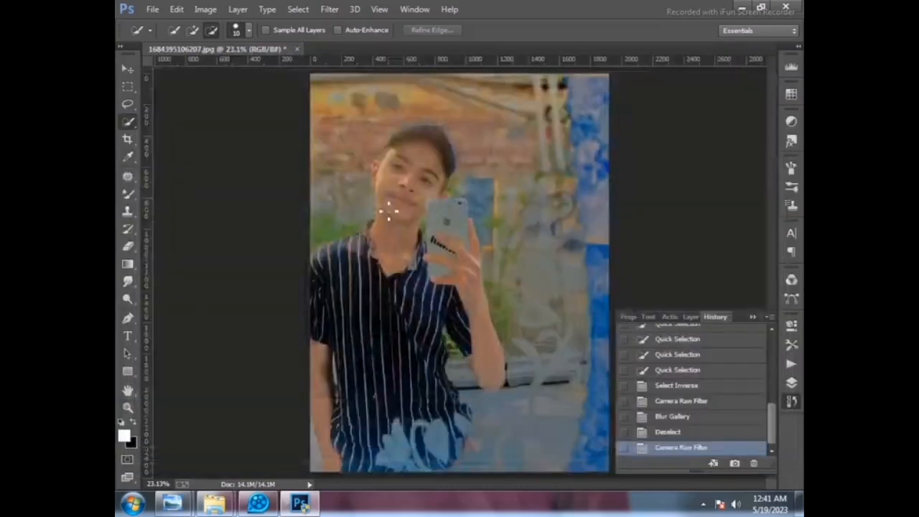
- Smooth the skin on the boy's cheek beside the fully visible ear with the Mixer Brush at 60 px
key("z")
left_click(431, 192)
left_click(431, 192)
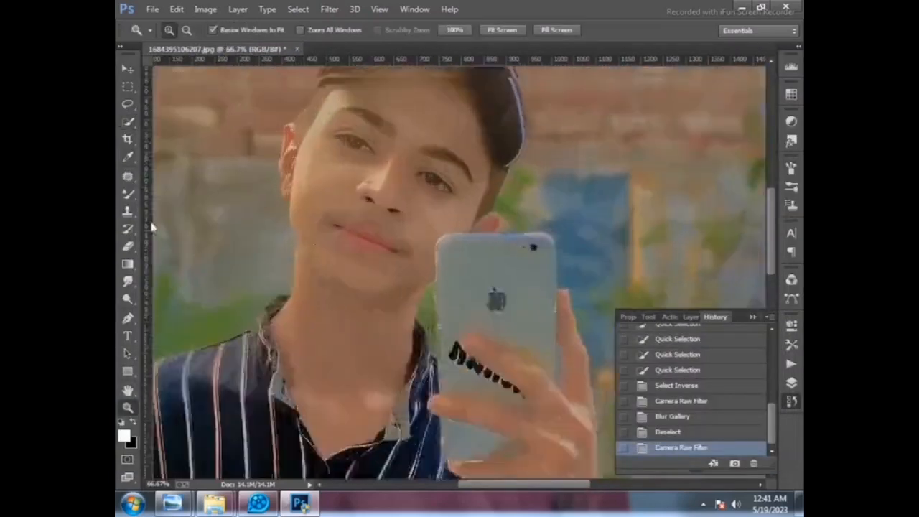
key("b")
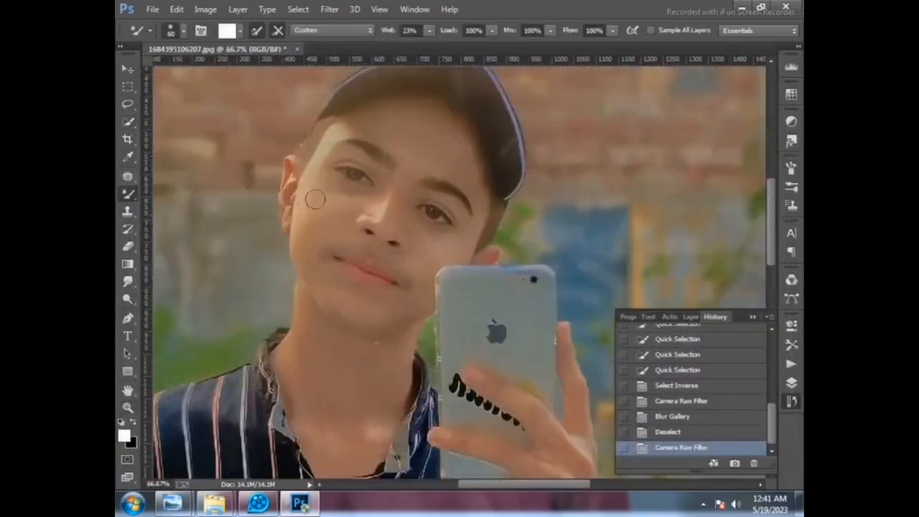
left_click(315, 200)
left_click(314, 201)
left_click(313, 202)
left_click(314, 202)
left_click(313, 203)
left_click(312, 204)
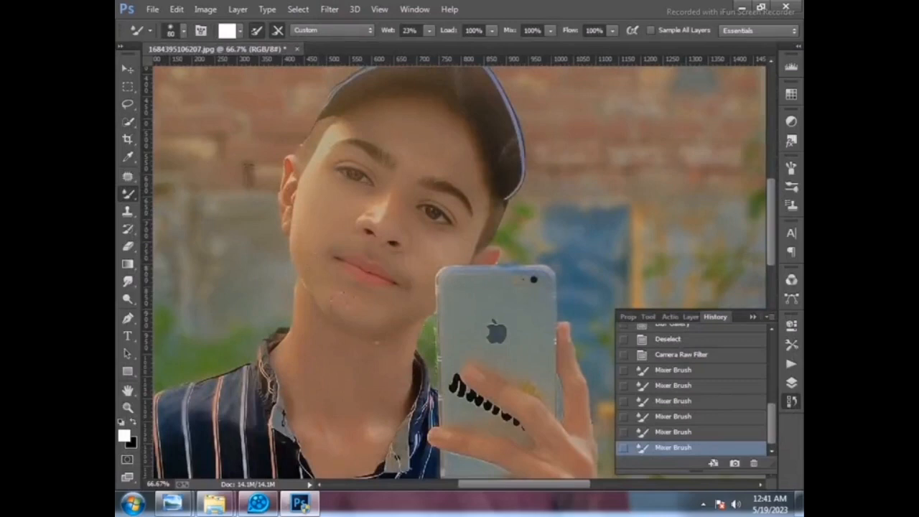
- Smooth the chin, the cheek above the phone and the nose with the Mixer Brush reduced to 50 and 45 px
left_click(327, 285)
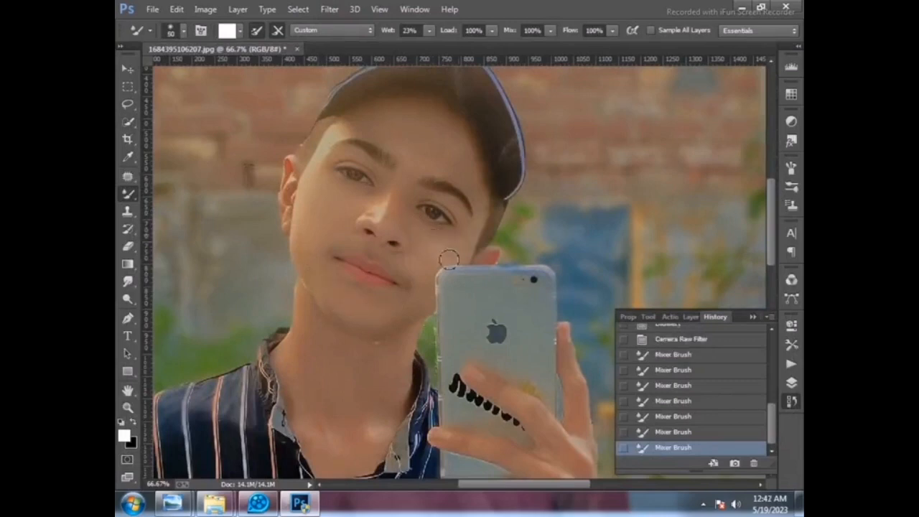
left_click(404, 308)
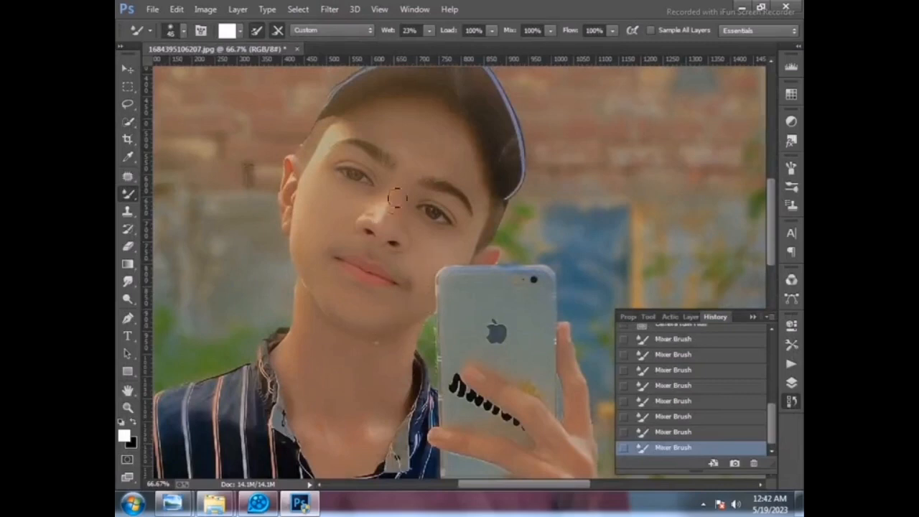
left_click(404, 240)
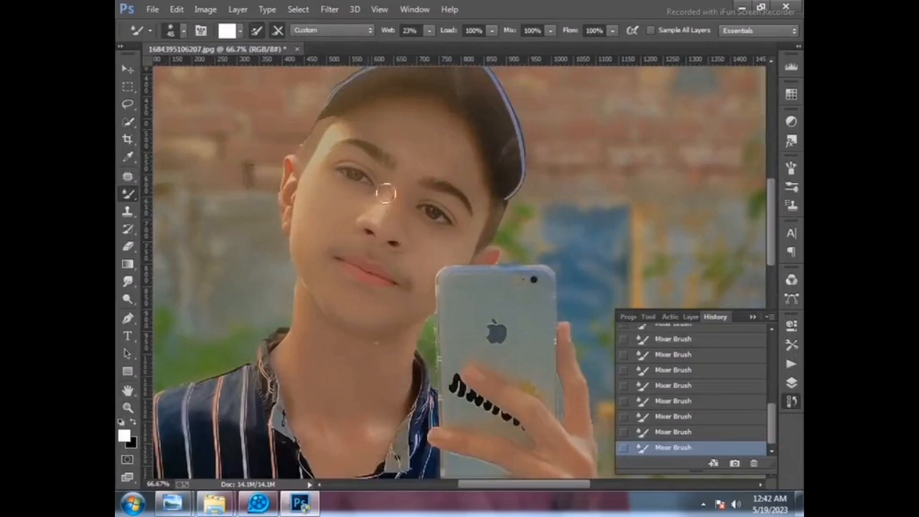
scroll(382, 197, "up", 1)
- Smooth the skin around the eyes and on the forehead with the Mixer Brush, adjusting its size around 40 px
key("bracketleft")
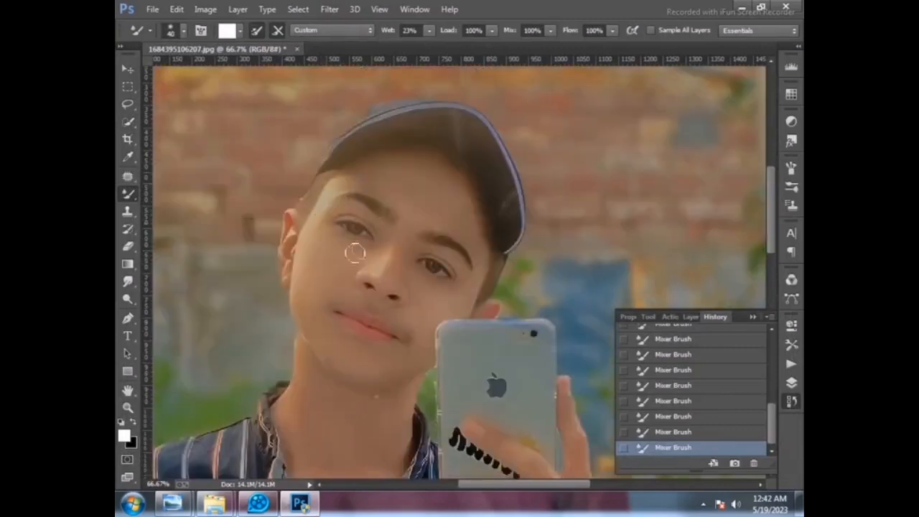
key("bracketright")
key("bracketright")
key("bracketright")
key("bracketleft")
key("bracketleft")
key("bracketleft")
key("bracketleft")
scroll(401, 225, "down", 1)
key("bracketleft")
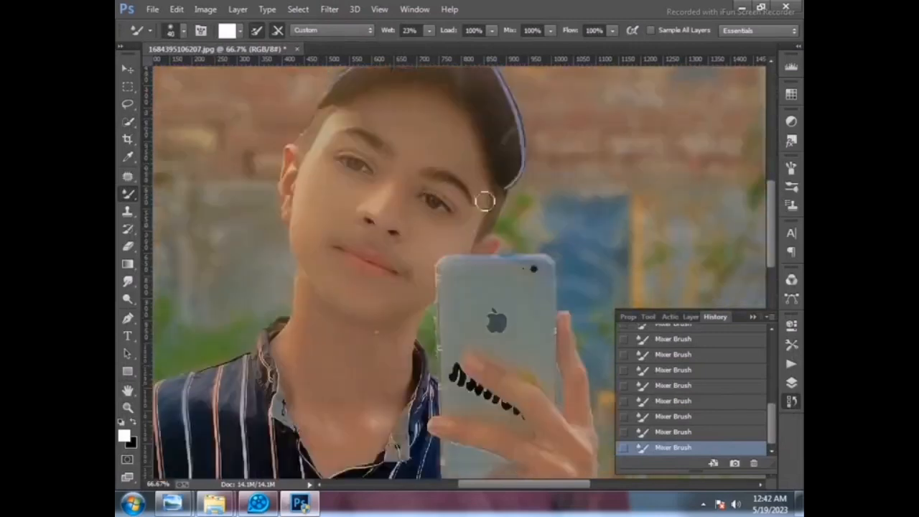
- Smooth the neck with the Mixer Brush at 60 px and both ears at 45 and 40 px
scroll(480, 210, "down", 2)
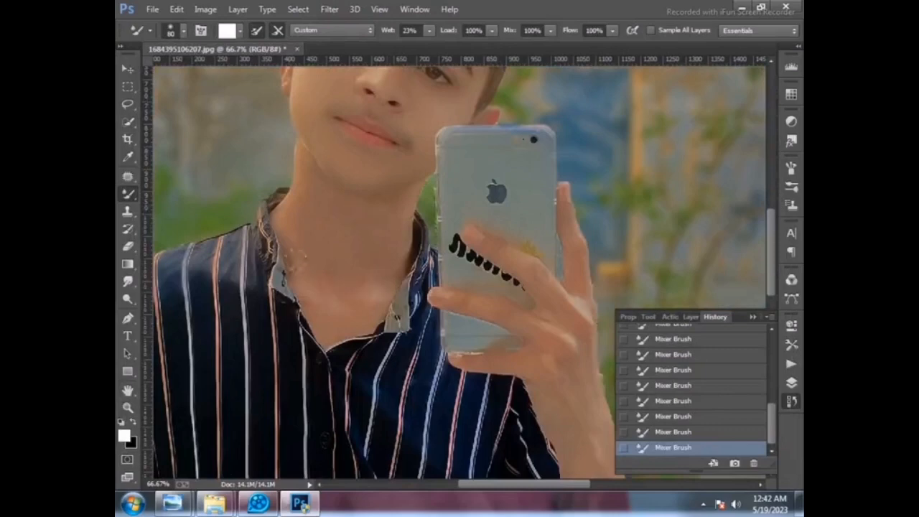
scroll(301, 282, "up", 2)
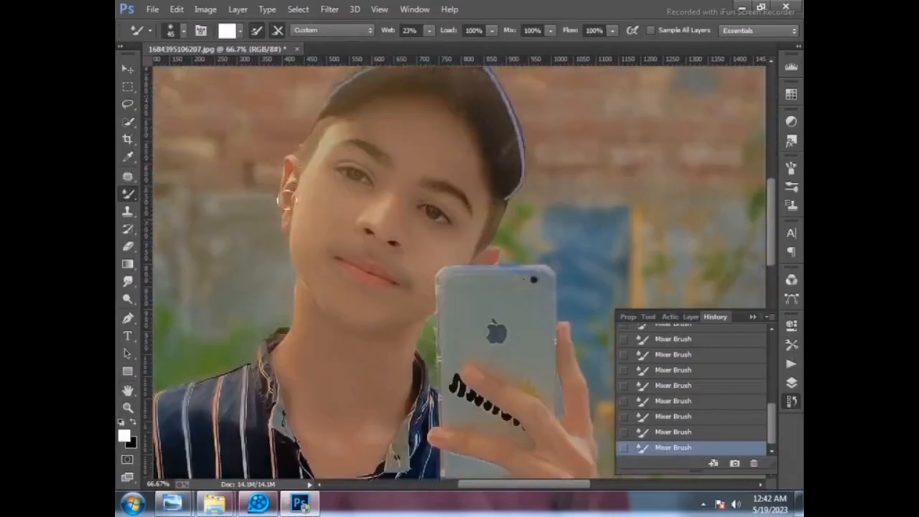
scroll(323, 206, "down", 1)
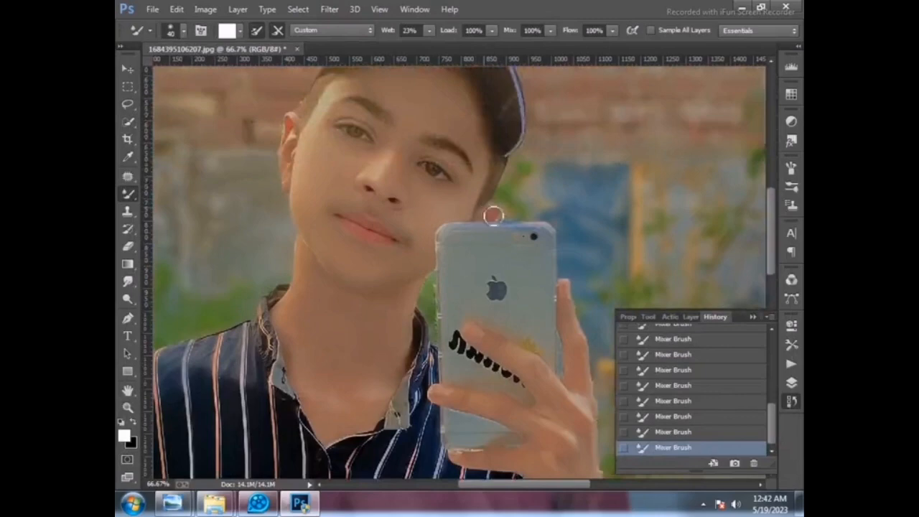
scroll(487, 216, "down", 1)
scroll(487, 216, "down", 1)
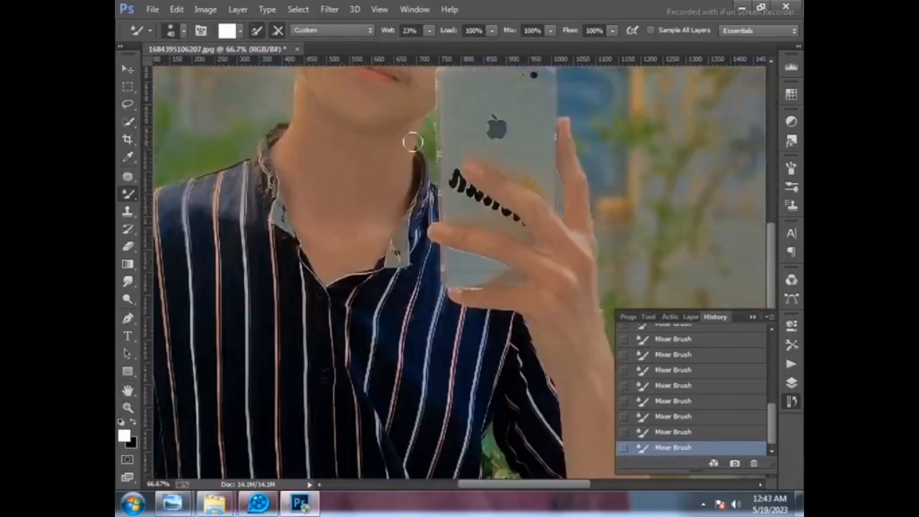
- Smooth the raised forearm from wrist to elbow with the Mixer Brush at 80 px
scroll(390, 147, "down", 2)
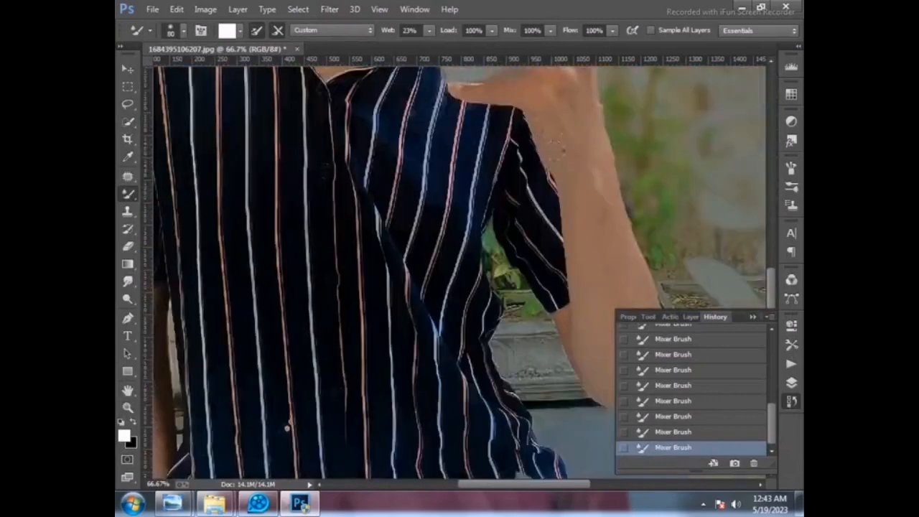
scroll(609, 143, "down", 1)
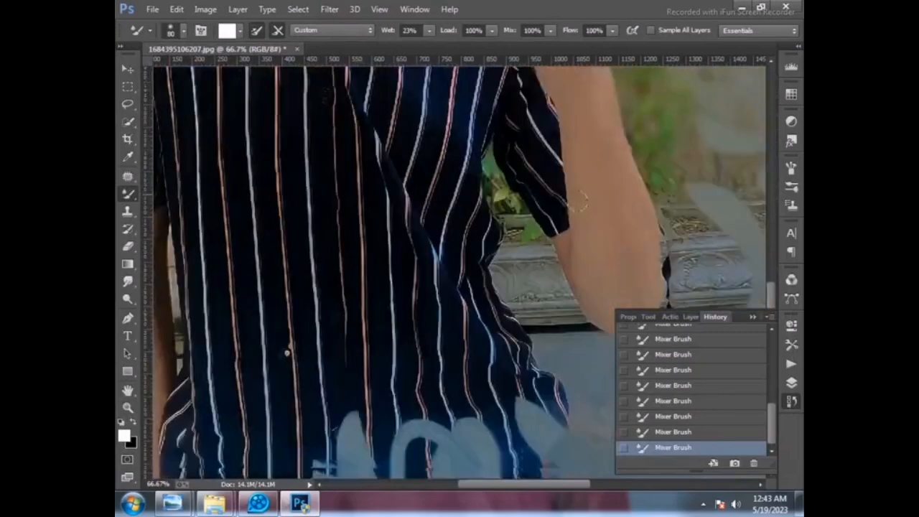
scroll(633, 247, "down", 3)
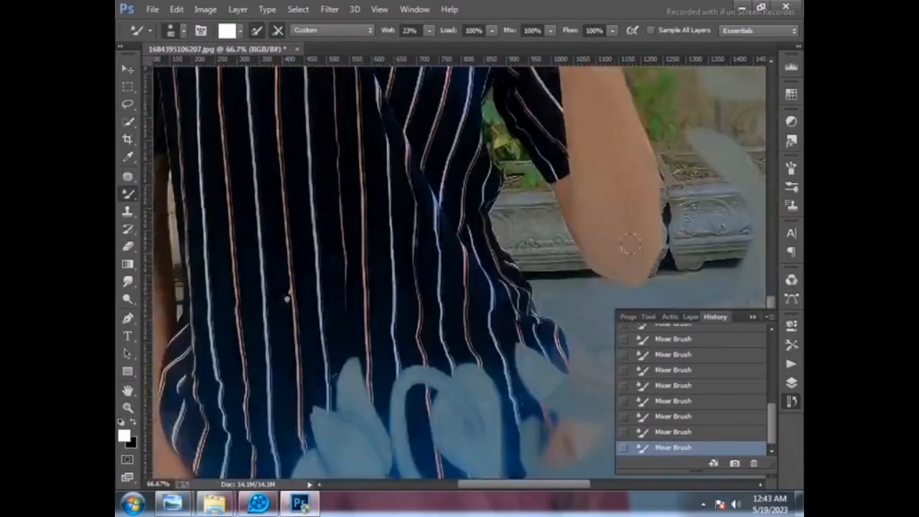
- Smooth the wrist and the hand holding the phone with the Mixer Brush reduced to 60 px
scroll(560, 195, "up", 7)
key("bracketleft")
key("bracketleft")
key("bracketleft")
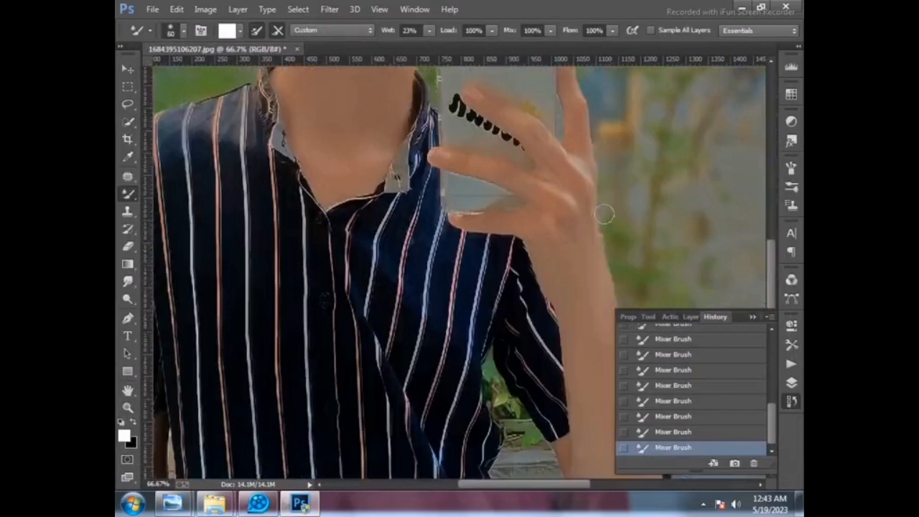
scroll(486, 219, "up", 6)
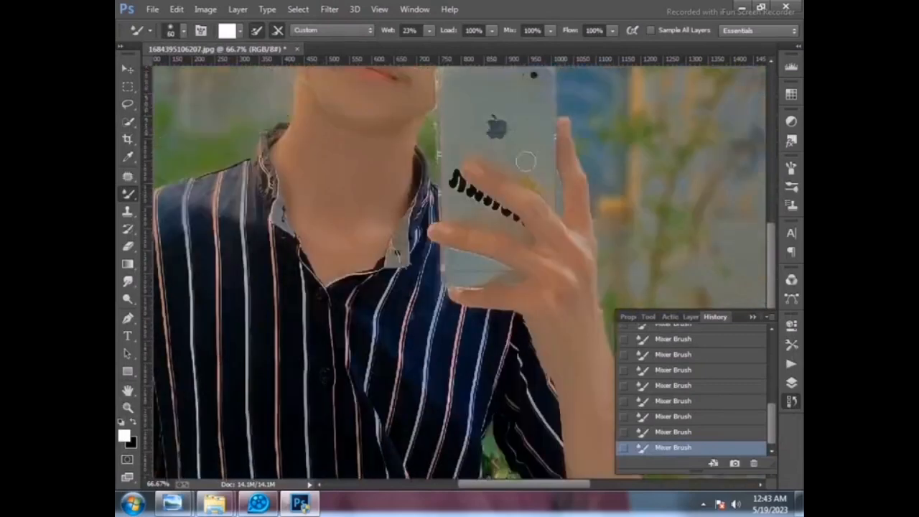
key("bracketright")
key("bracketright")
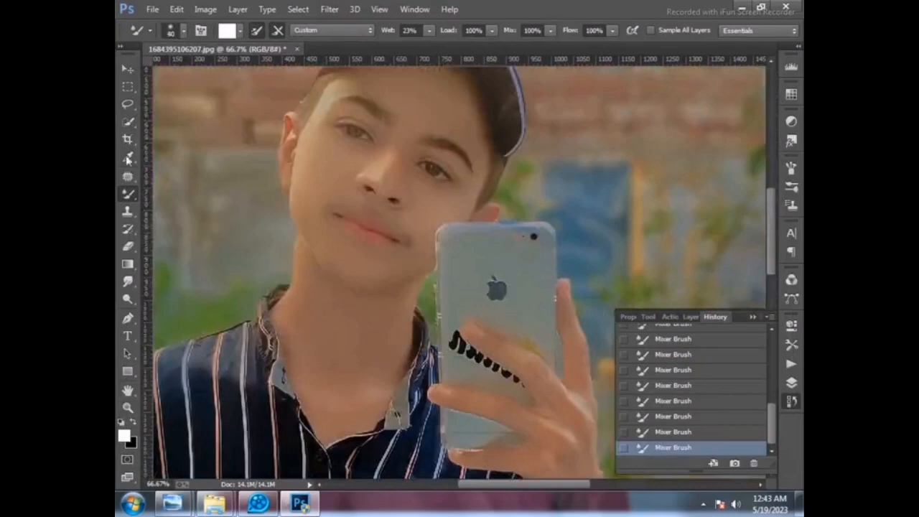
- Smooth the skin of the lowered arm beside the shirt with the Mixer Brush at 100 to 125 px
left_click(128, 407)
right_click(224, 333)
left_click(259, 342)
left_click(299, 362)
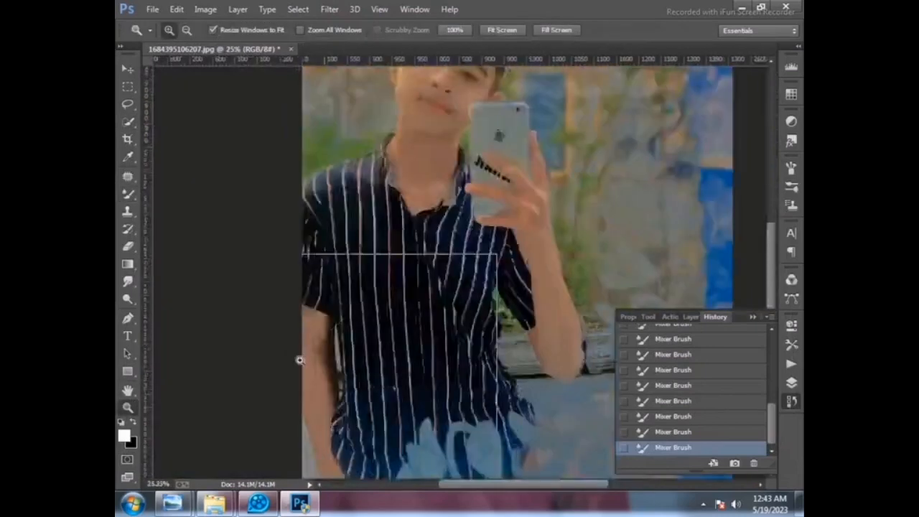
left_click(299, 361)
left_click(130, 194)
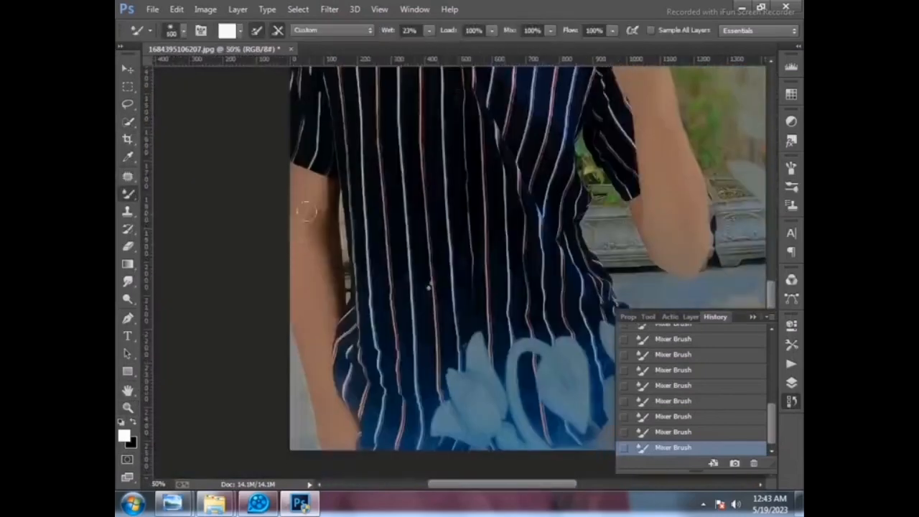
- Open the Camera Raw filter on the whole portrait and display its list of presets
left_click(330, 9)
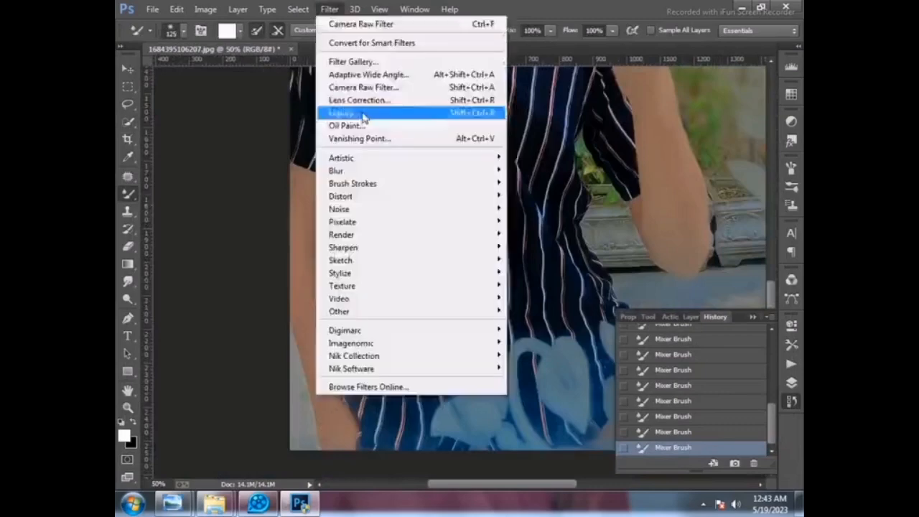
left_click(128, 407)
right_click(312, 283)
left_click(324, 289)
left_click(330, 9)
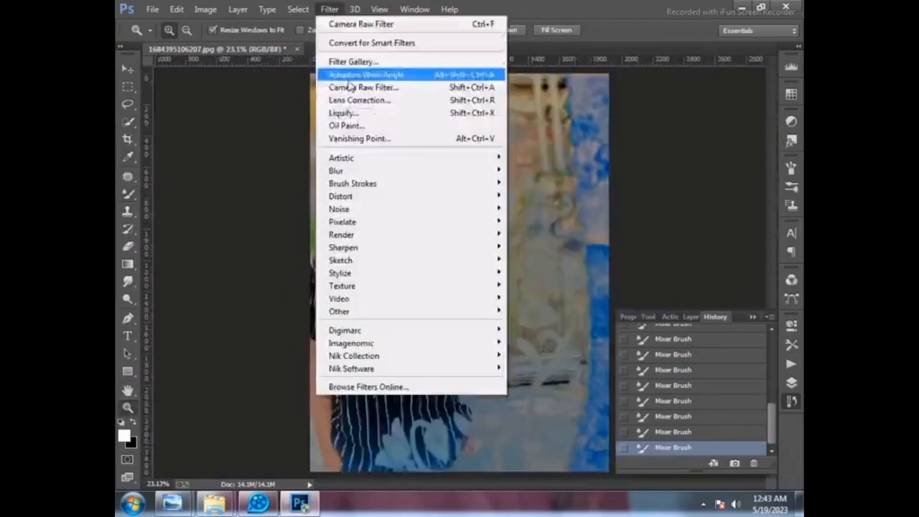
left_click(352, 24)
left_click(751, 198)
left_click(751, 198)
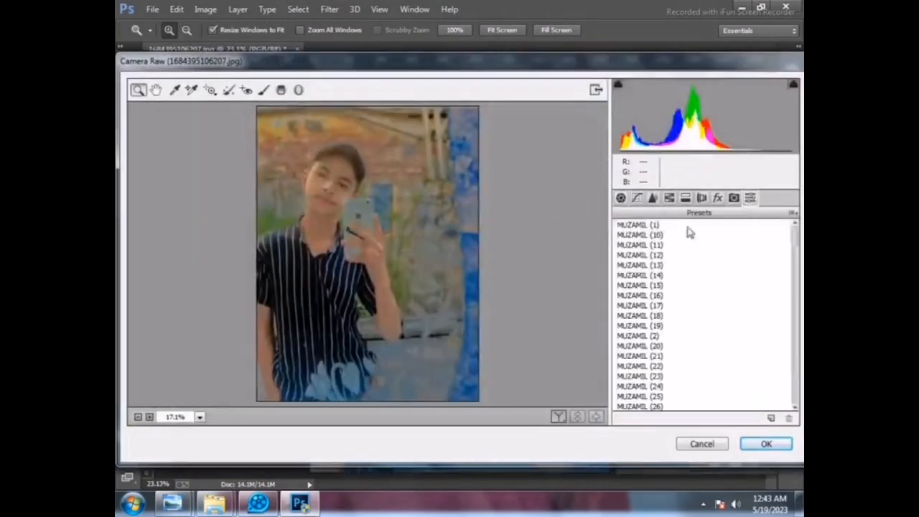
- Try the Camera Raw presets numbered (1) to (19) on the portrait
left_click(686, 226)
left_click(671, 237)
left_click(654, 245)
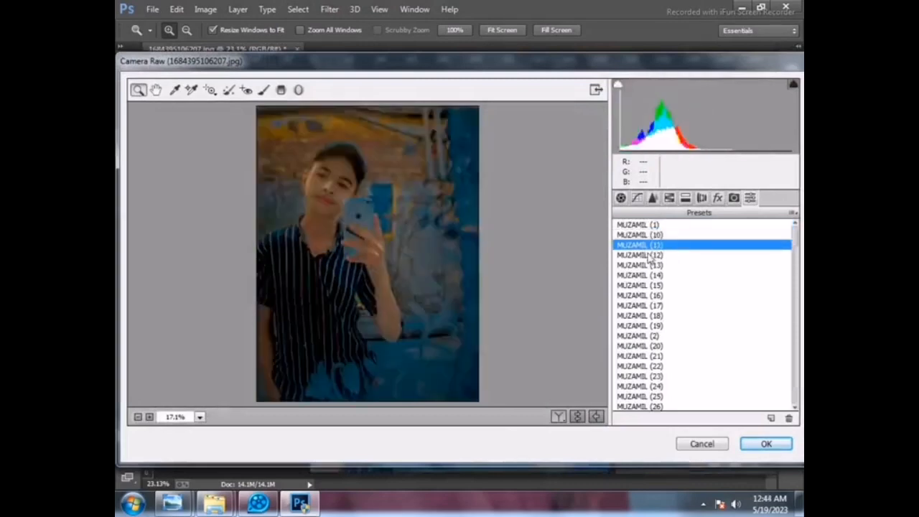
left_click(648, 265)
left_click(647, 276)
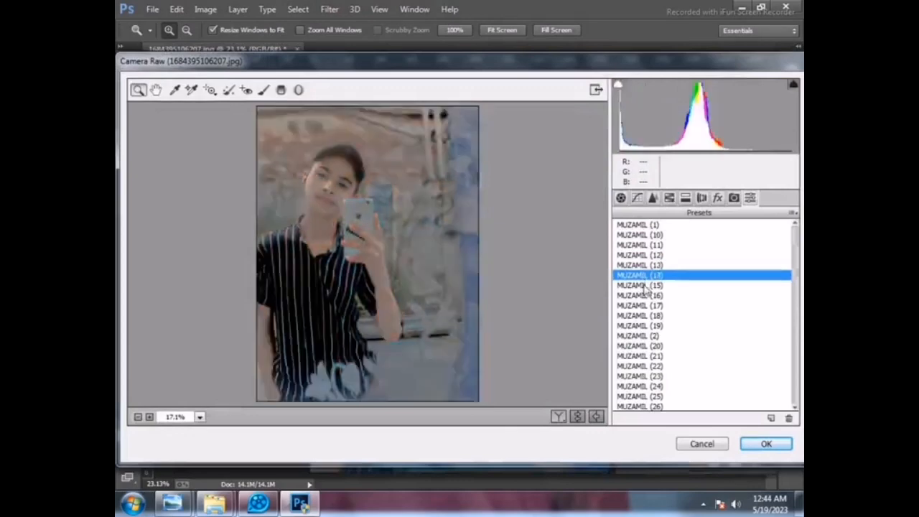
left_click(645, 285)
left_click(644, 295)
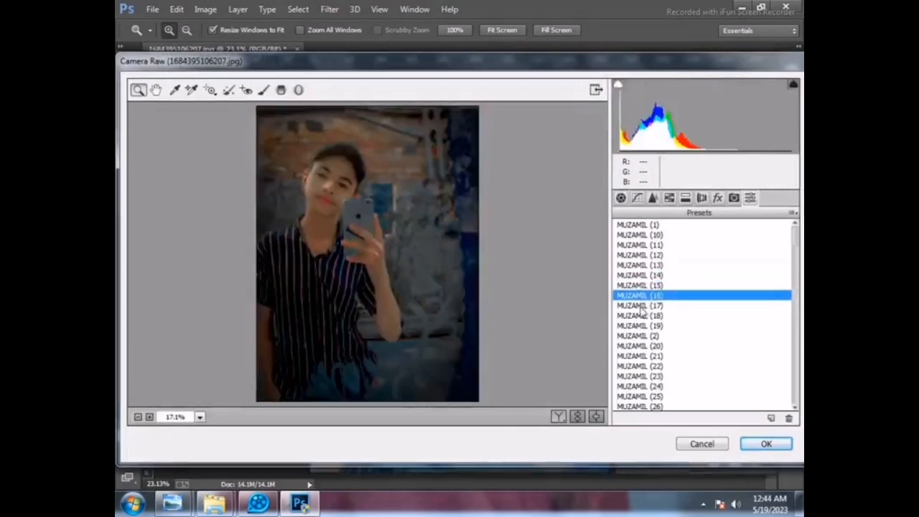
left_click(640, 305)
left_click(639, 335)
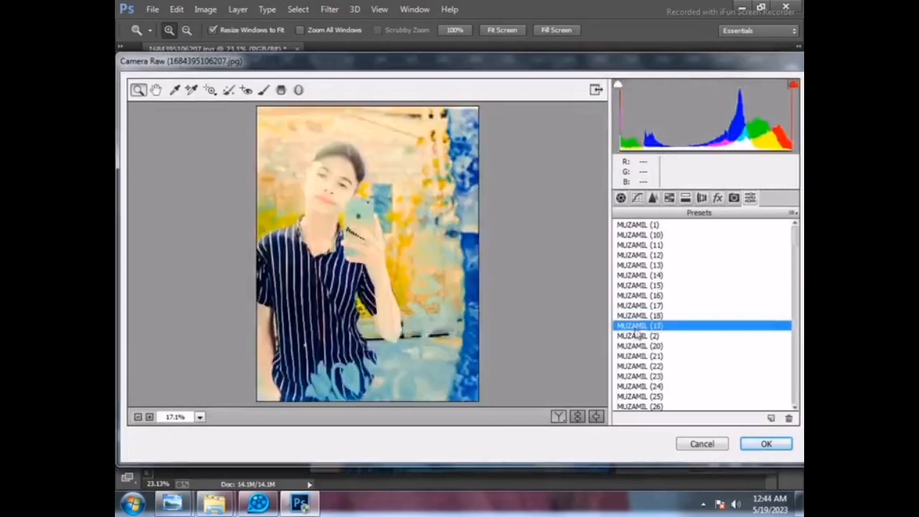
scroll(618, 324, "down", 2)
scroll(618, 323, "down", 1)
- Try the Camera Raw presets numbered (20) to (28) on the portrait
left_click(649, 256)
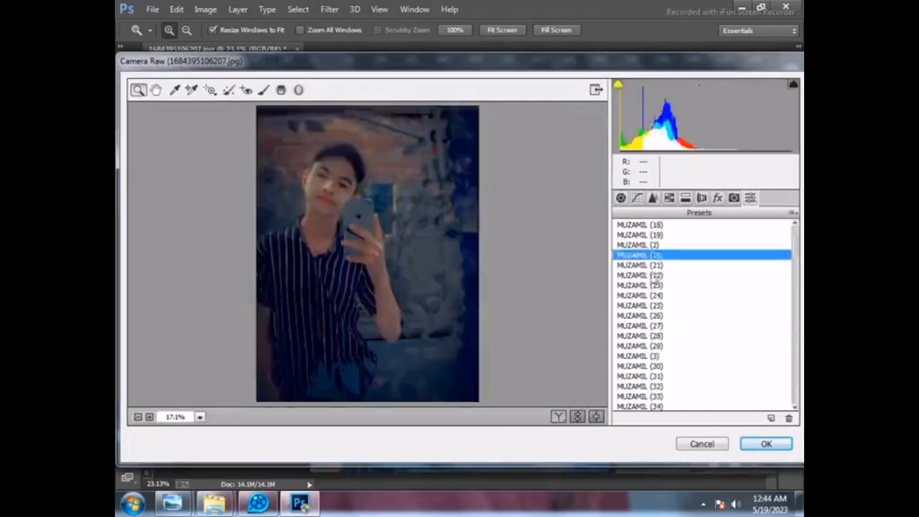
left_click(653, 276)
left_click(654, 286)
left_click(650, 296)
left_click(641, 306)
scroll(643, 302, "down", 2)
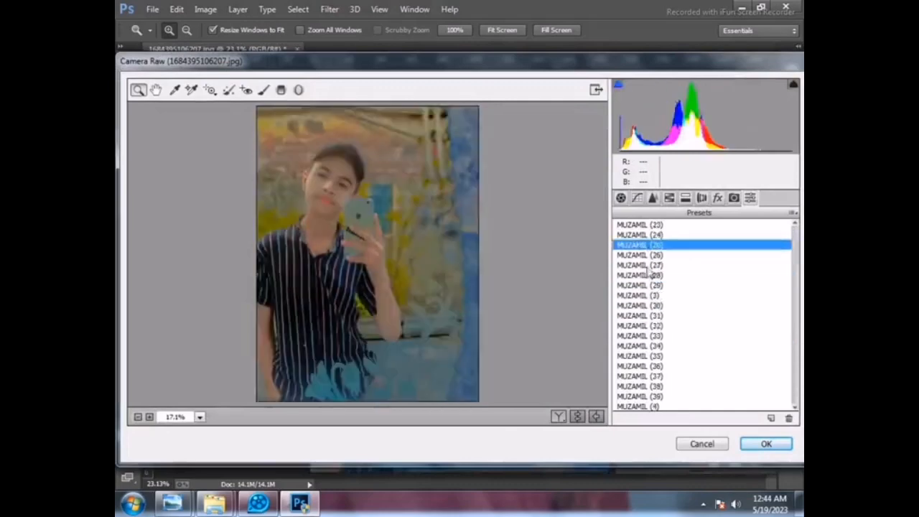
left_click(645, 255)
left_click(647, 276)
scroll(647, 279, "down", 1)
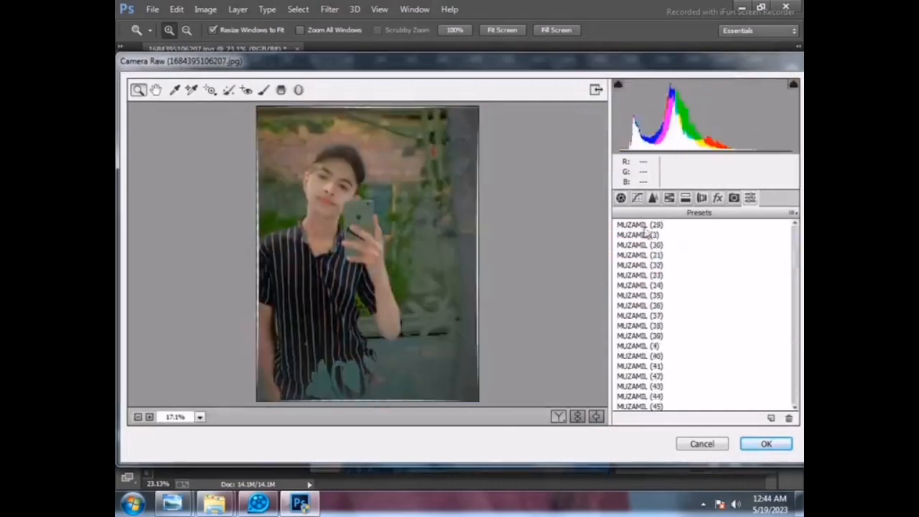
- Try the Camera Raw presets numbered (29) to (33) on the portrait
left_click(647, 255)
left_click(644, 276)
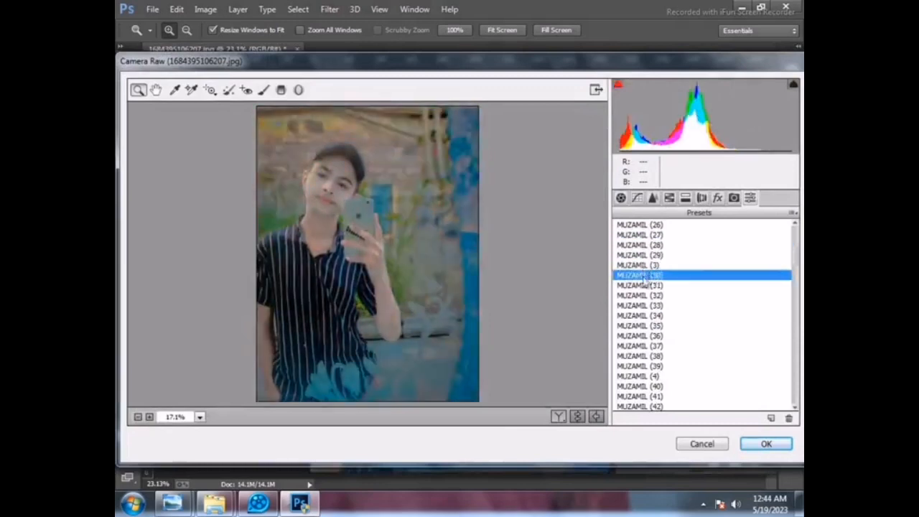
left_click(646, 285)
left_click(646, 296)
left_click(645, 305)
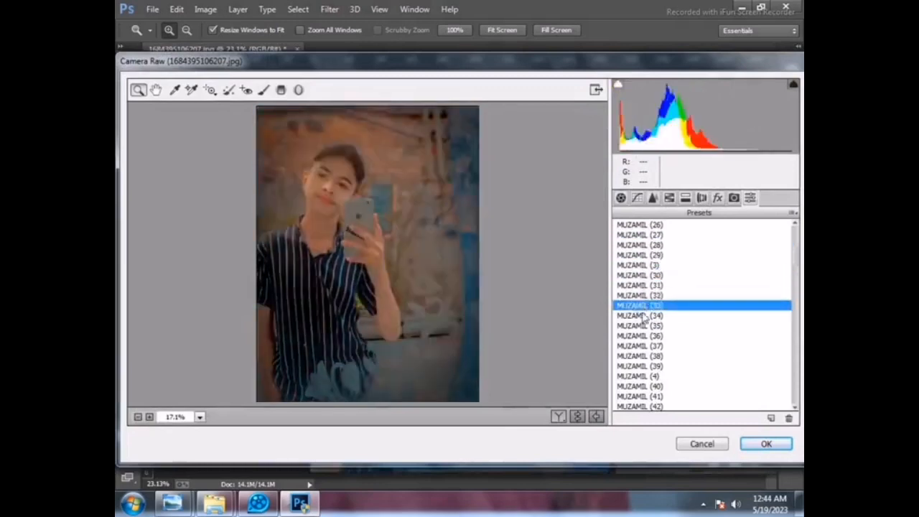
scroll(644, 317, "down", 2)
- Compare the presets numbered (34) to (39) and (4), and apply preset (40) to the portrait
left_click(646, 255)
left_click(646, 265)
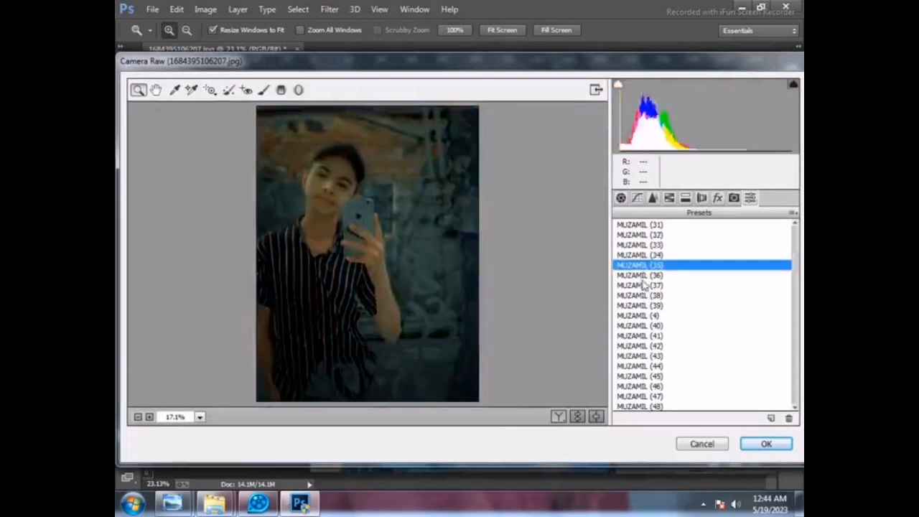
left_click(645, 276)
left_click(644, 295)
scroll(646, 280, "down", 2)
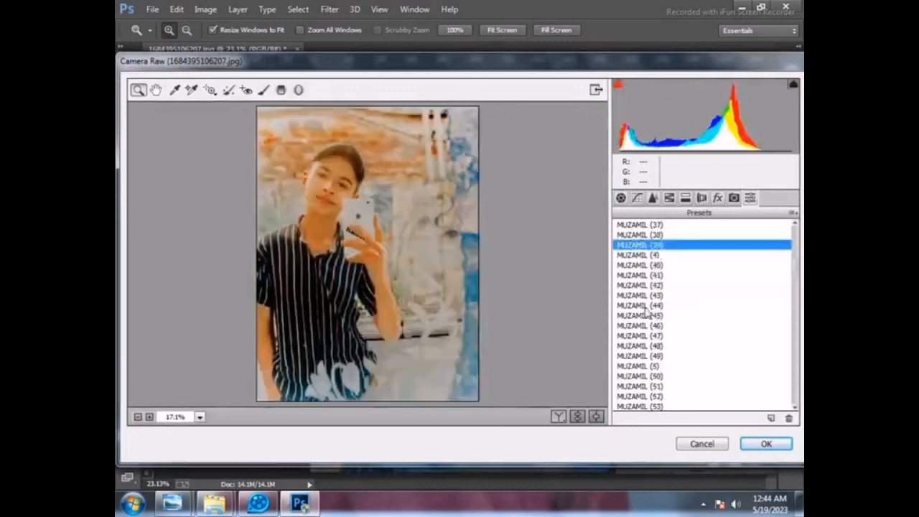
left_click(648, 256)
left_click(647, 266)
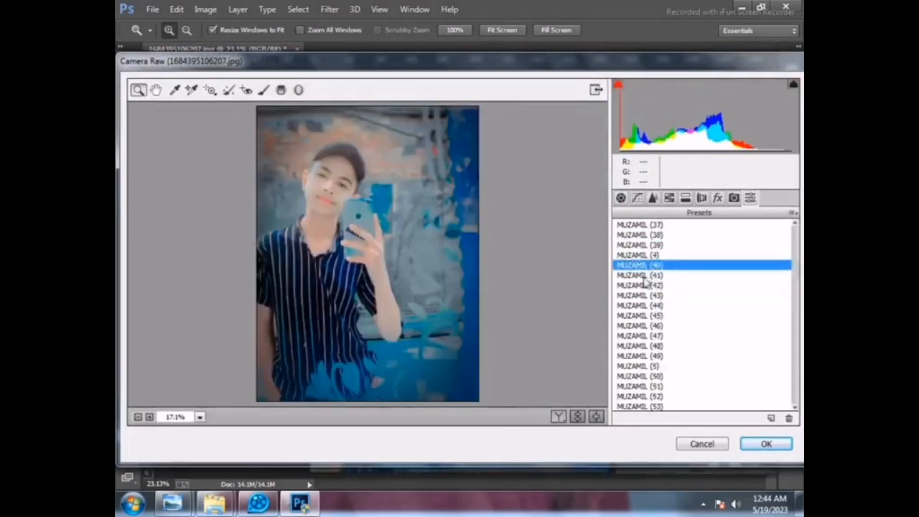
- In split toning, set the highlights saturation to 24 and lower the balance to about -30
left_click(621, 198)
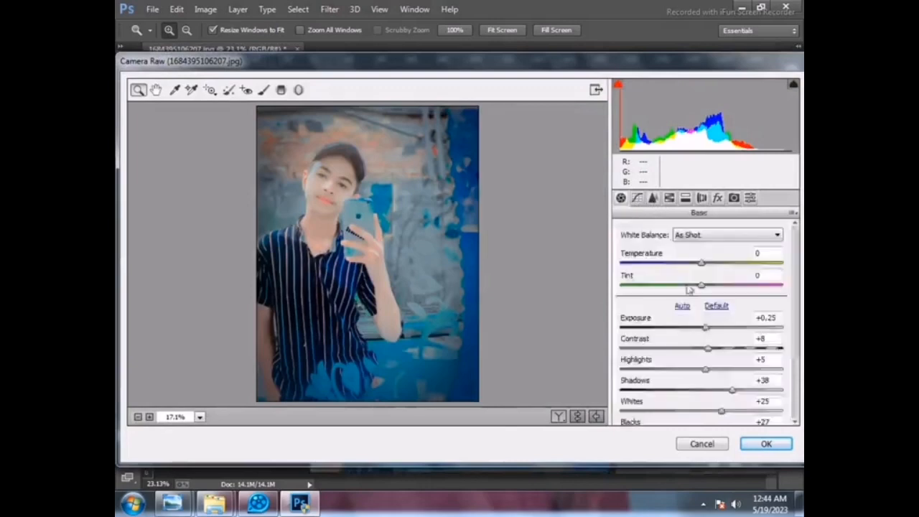
left_click(637, 199)
left_click(667, 199)
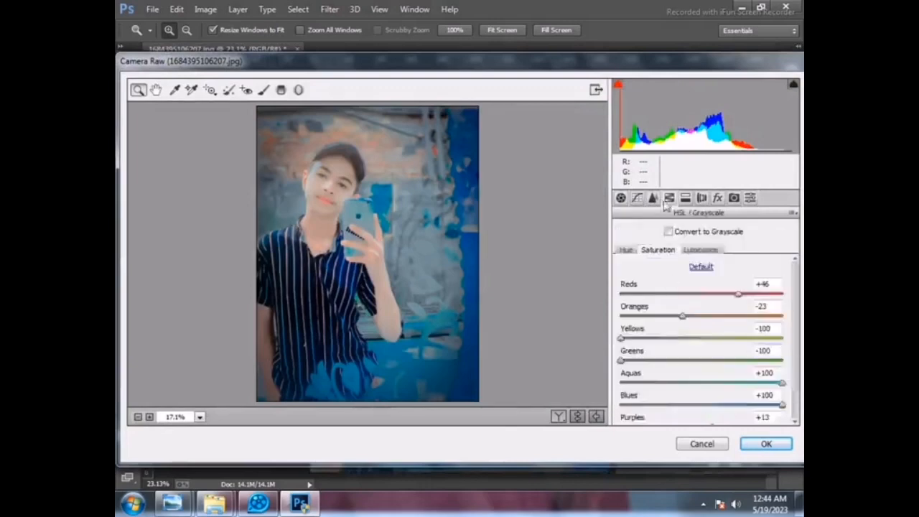
left_click(685, 199)
left_click(653, 275)
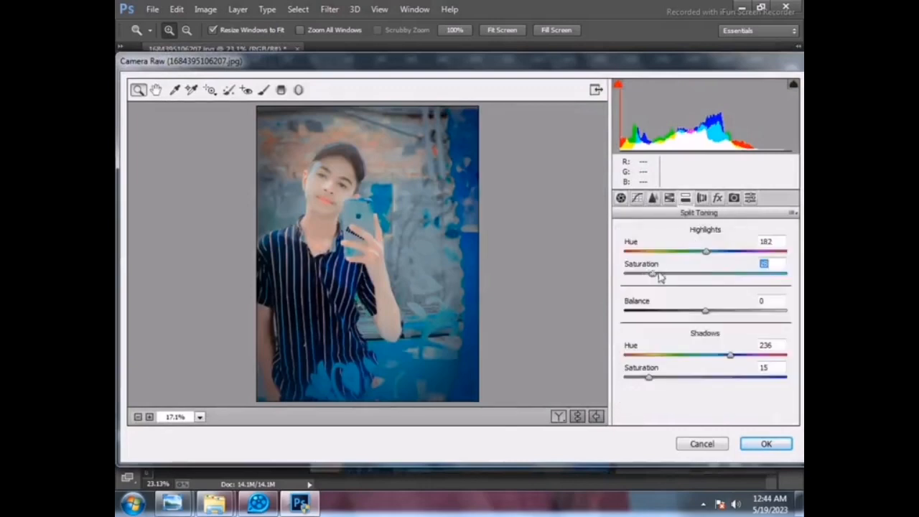
left_click_drag(659, 278, 663, 277)
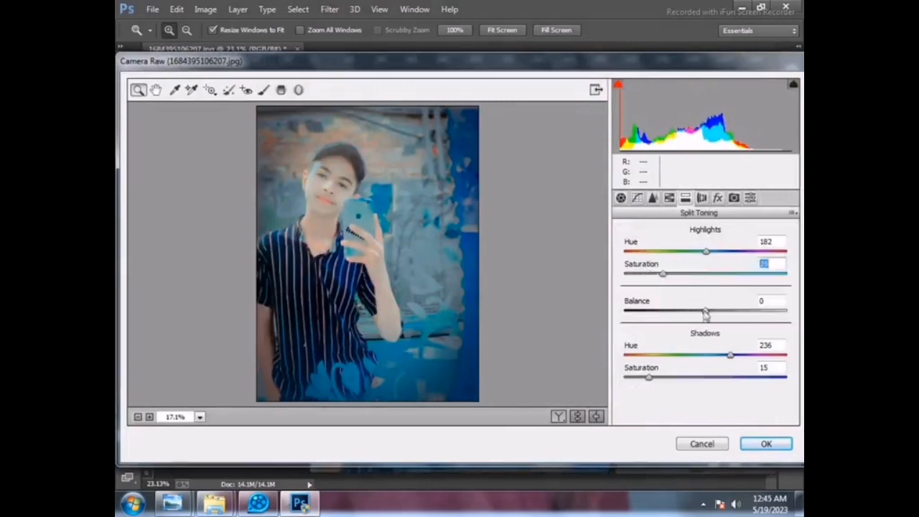
left_click_drag(708, 314, 679, 314)
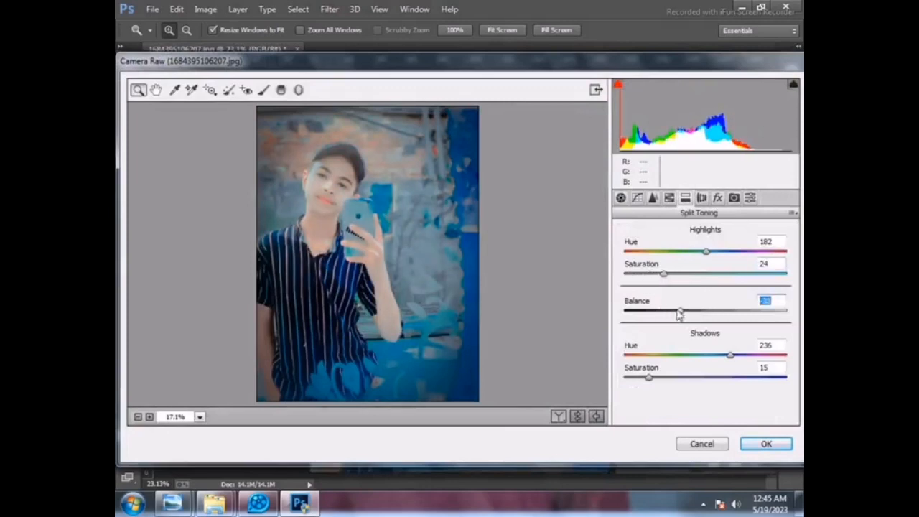
- Adjust the post-crop vignette to amount -52, midpoint 49, feather 51 and highlights about 12
left_click(701, 198)
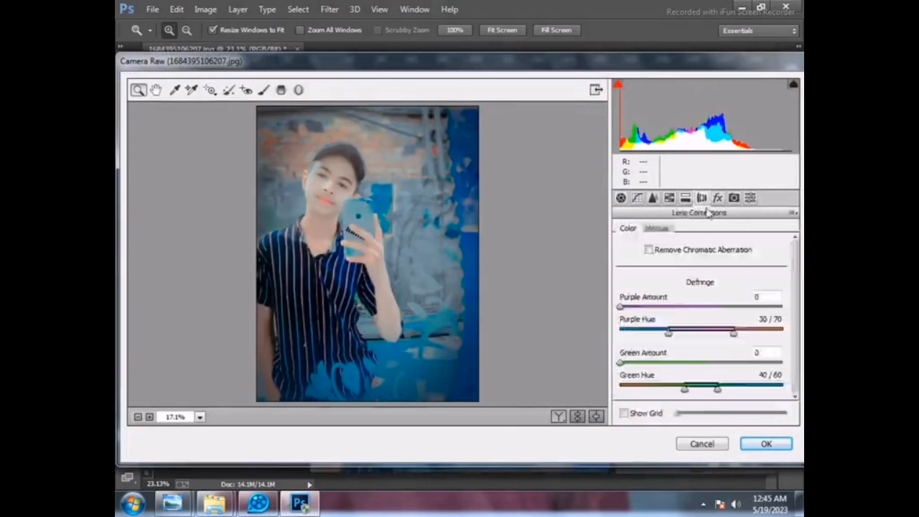
left_click(717, 199)
scroll(718, 227, "down", 2)
mouse_move(668, 324)
left_mouse_down()
mouse_move(678, 323)
mouse_move(658, 327)
left_mouse_up()
left_click_drag(704, 347, 702, 390)
left_click(637, 415)
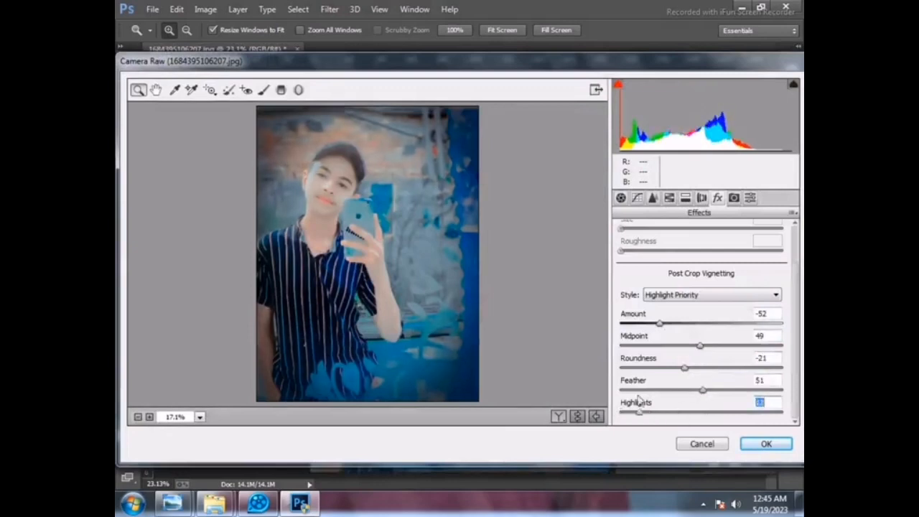
scroll(648, 237, "up", 3)
- Set the basic tone values to Highlights -21, Whites -2, Blacks +15 and Shadows about +10
left_click(622, 199)
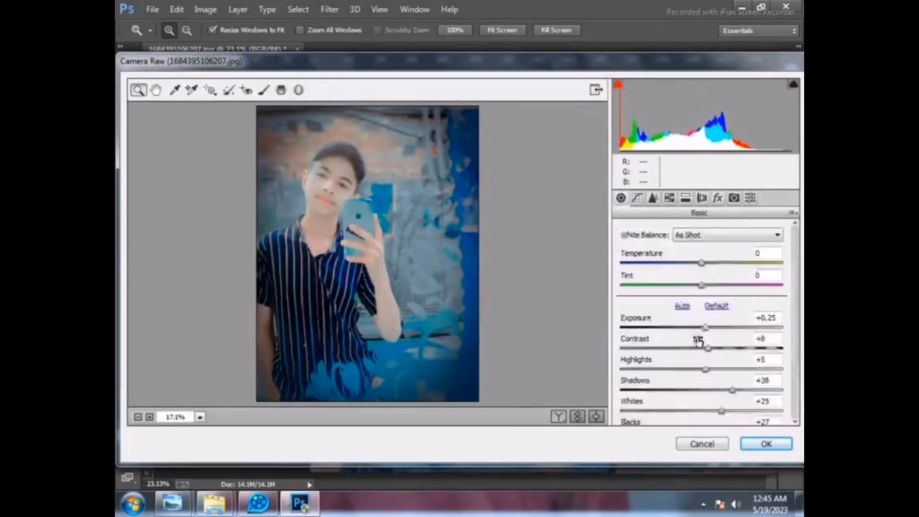
scroll(697, 339, "down", 3)
left_click_drag(706, 304, 686, 306)
left_click_drag(723, 345, 718, 346)
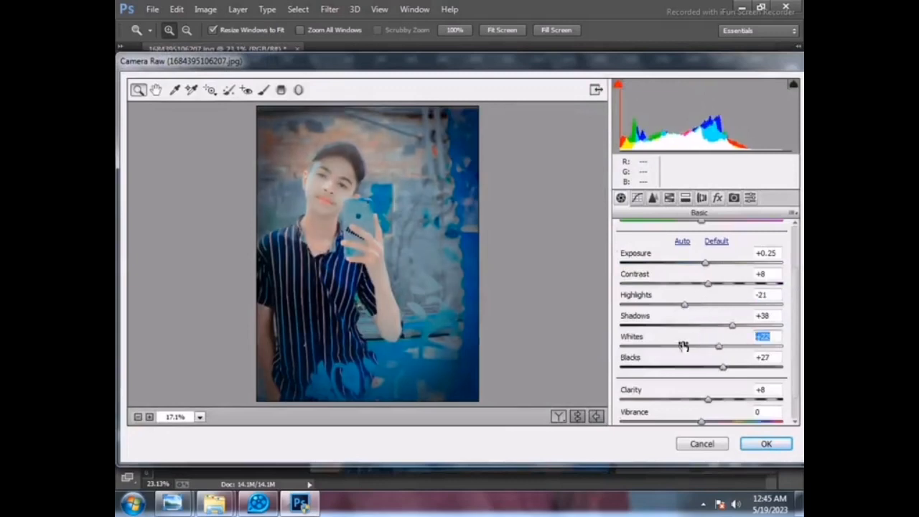
left_click(700, 347)
left_click(713, 369)
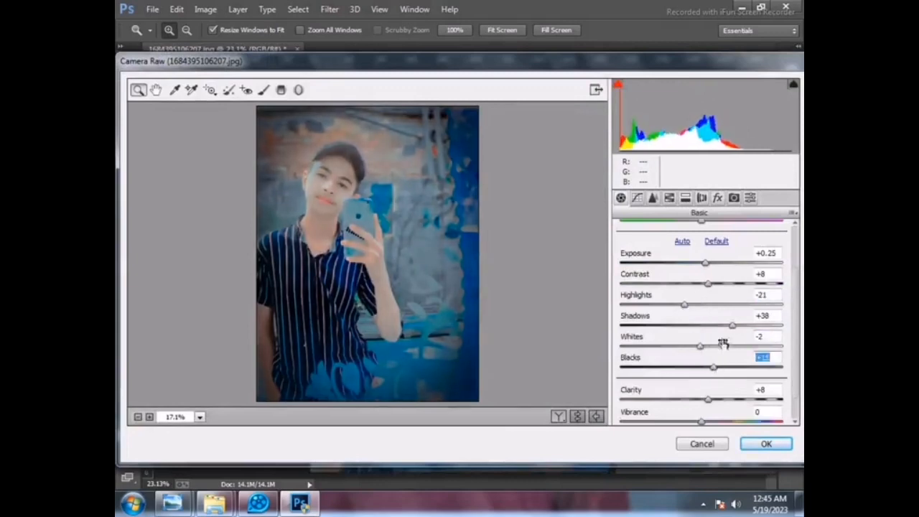
left_click(710, 326)
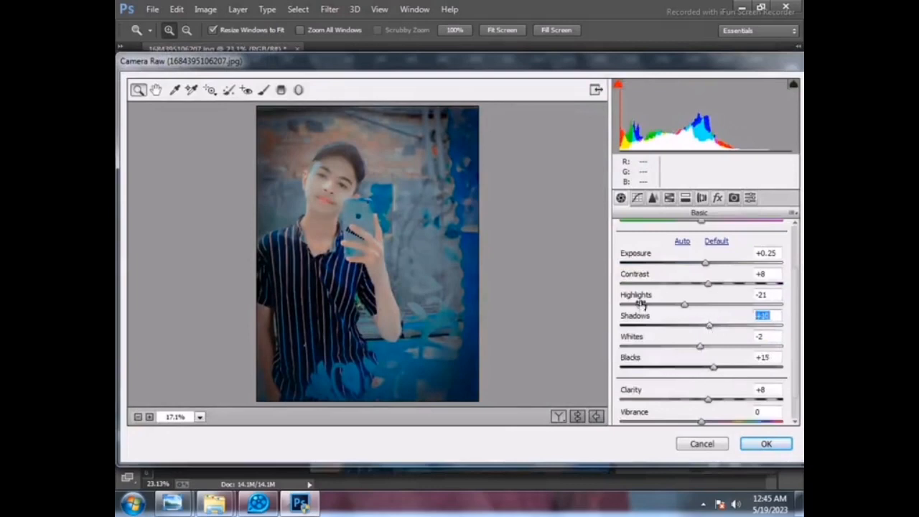
- Raise the red and orange luminance and set red saturation to about +51, applying the Camera Raw filter
left_click(669, 198)
left_click(729, 294)
left_click(701, 251)
left_click(748, 294)
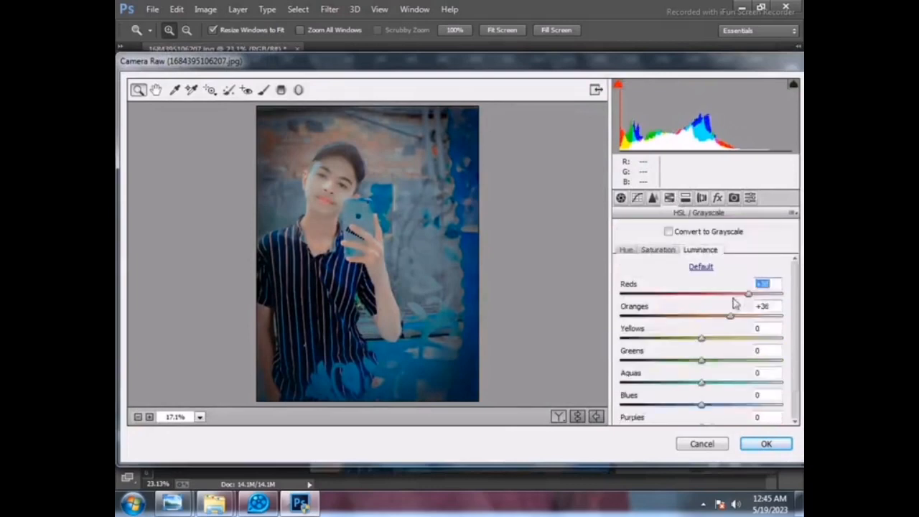
left_click(733, 314)
left_click(658, 249)
left_click(743, 295)
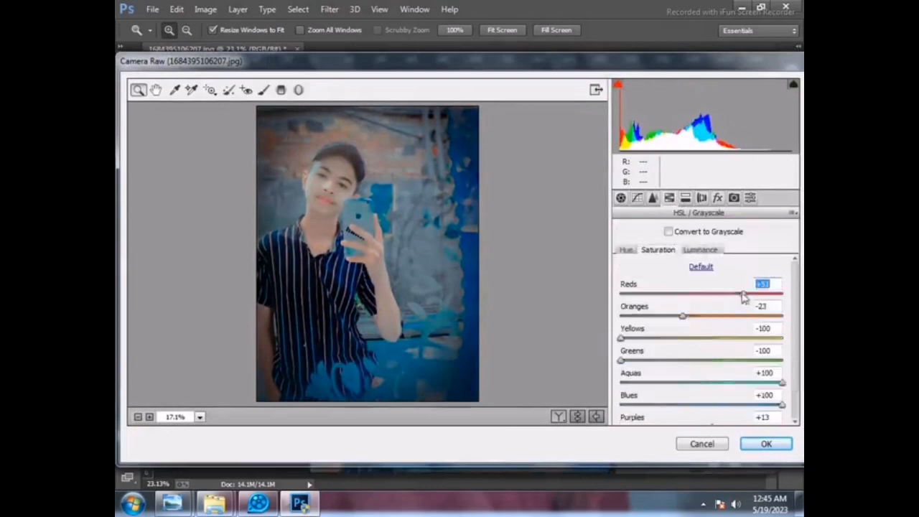
left_click(764, 443)
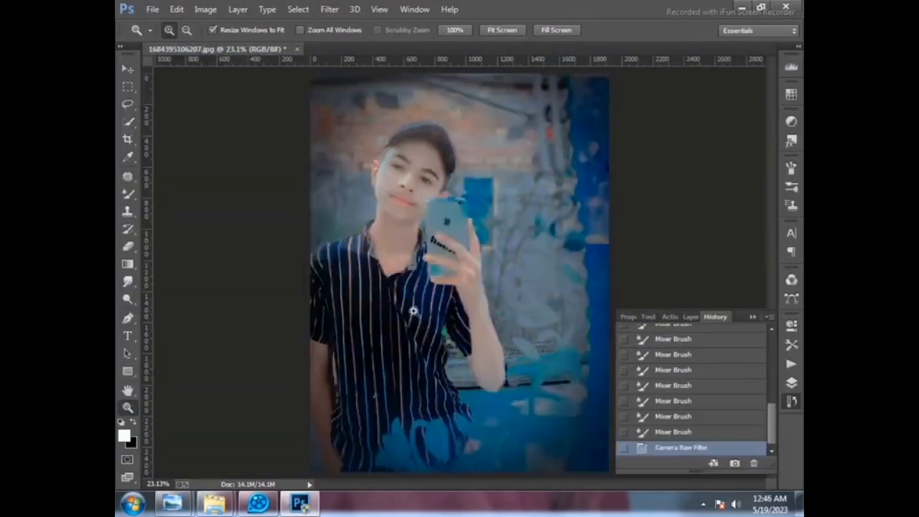
- Place the 1-2-arm-tattoo-png image into the portrait as an embedded object
left_click(152, 9)
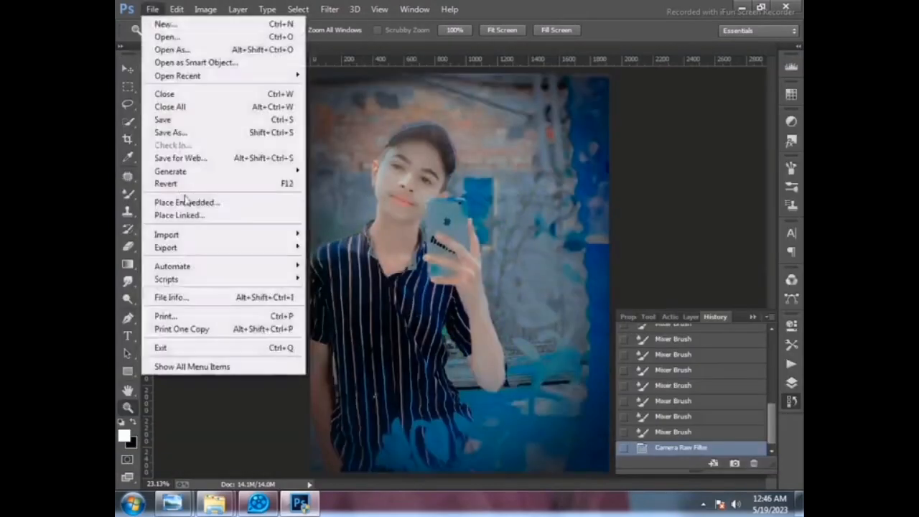
left_click(630, 476)
left_click(433, 267)
left_click(432, 267)
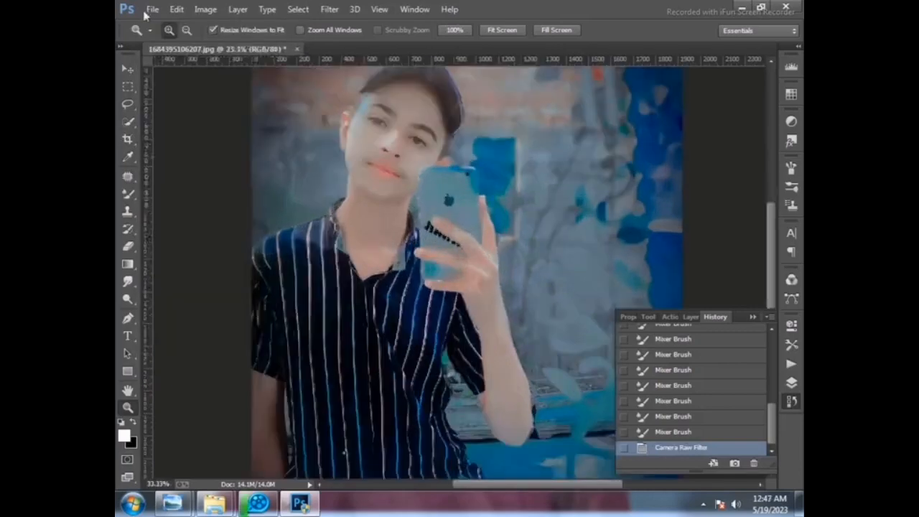
left_click(150, 10)
left_click(186, 202)
scroll(347, 199, "down", 1)
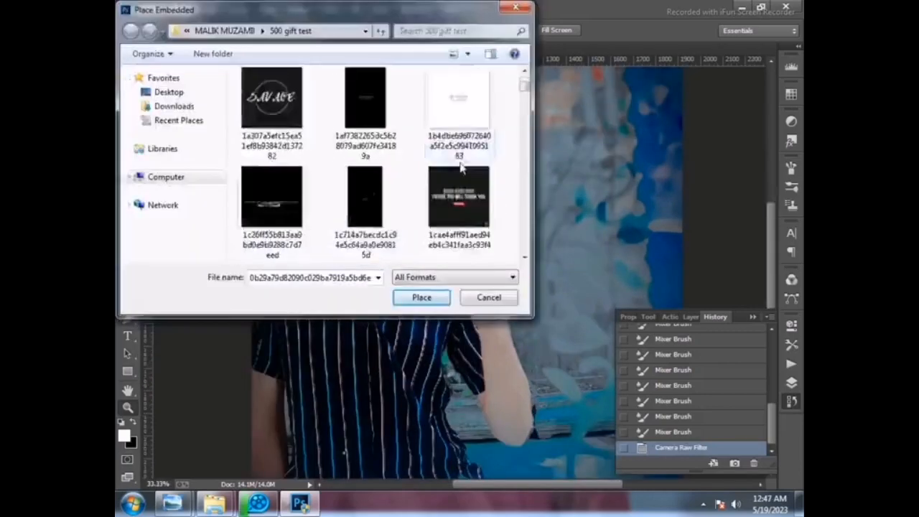
scroll(402, 158, "up", 1)
double_click(457, 117)
- Scale the tattoo to about 48% wide and 35% high and position it on the raised forearm below the wrist
left_click_drag(403, 178, 461, 294)
left_click_drag(492, 324, 496, 333)
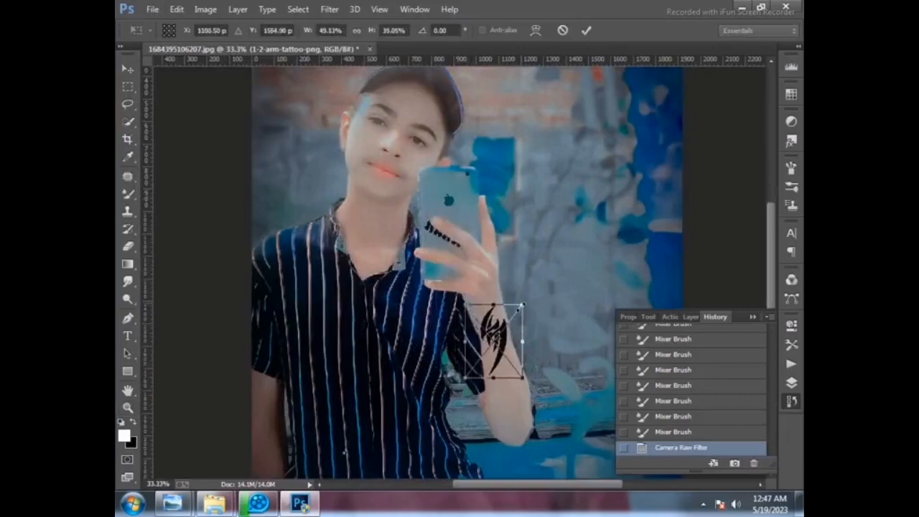
left_click_drag(522, 302, 522, 309)
left_click_drag(493, 343, 507, 344)
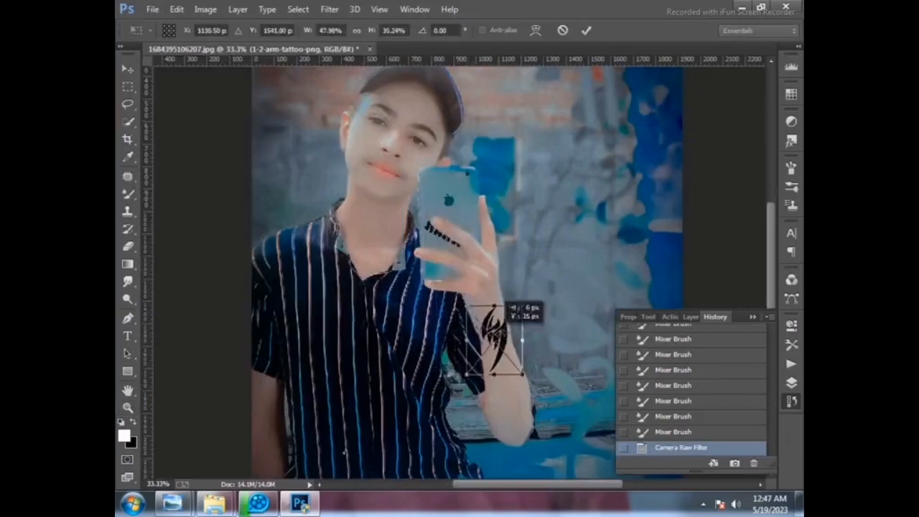
right_click(494, 327)
left_click(525, 127)
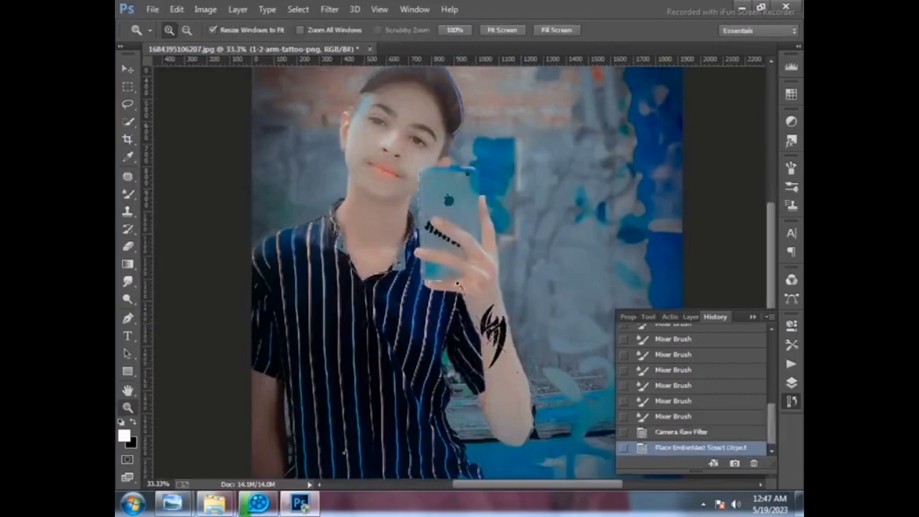
- Lower the opacity of the arm tattoo layer to 64% so it blends with the forearm skin
scroll(495, 335, "up", 3)
key("F7")
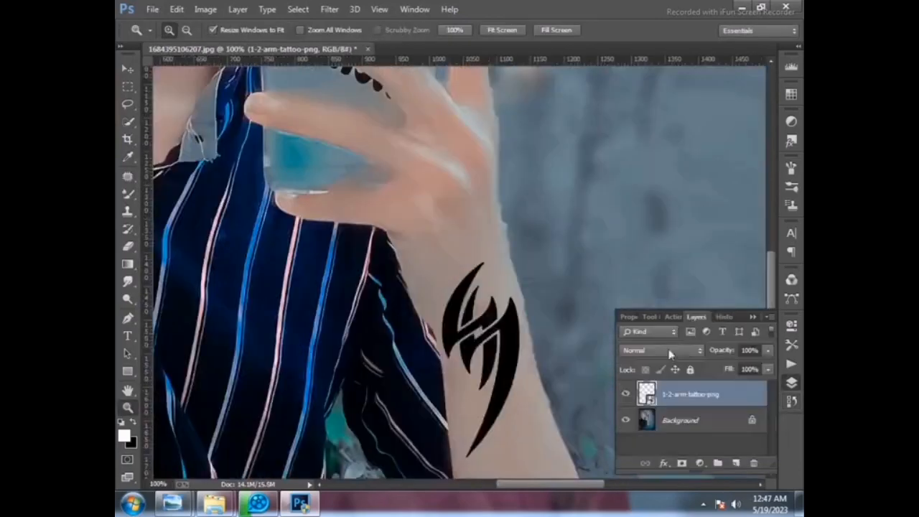
left_click(767, 350)
left_click_drag(764, 365, 739, 365)
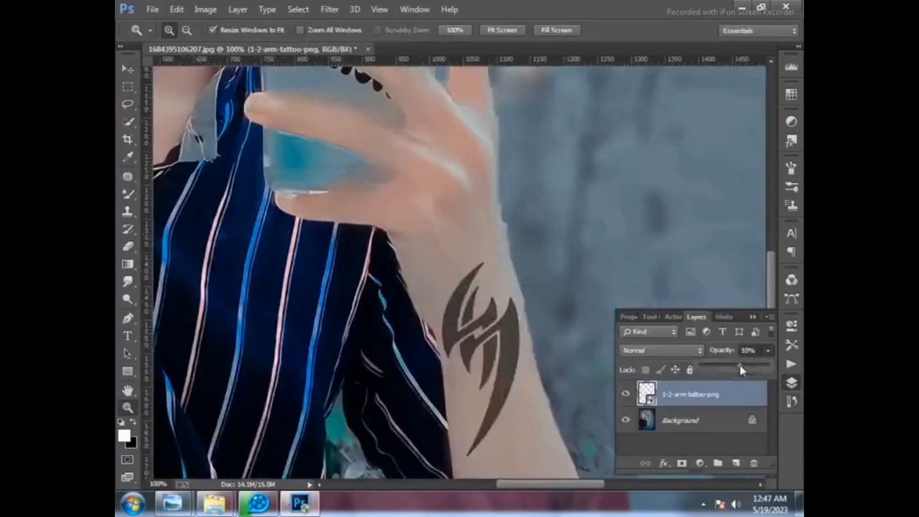
right_click(454, 287)
left_click(504, 298)
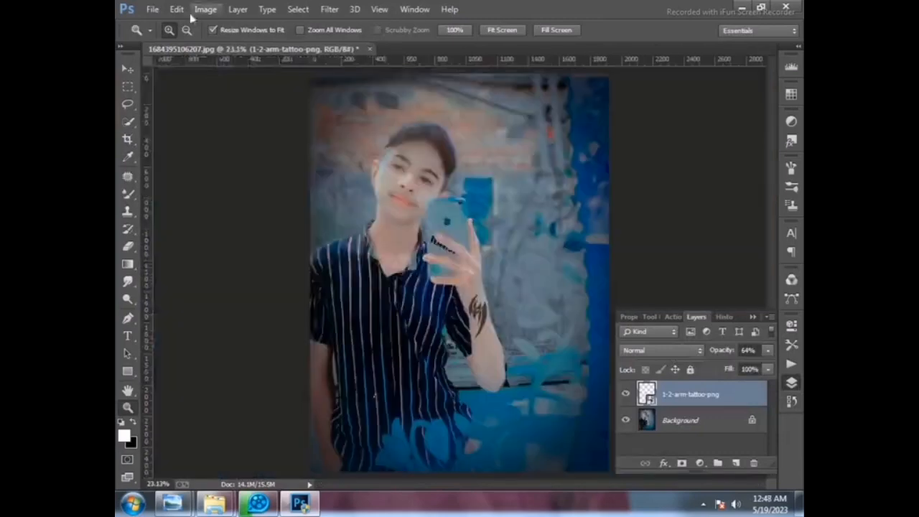
- Place the basic logo PNG from the Desktop into the portrait as an embedded object
left_click(153, 9)
left_click(210, 206)
left_click(163, 76)
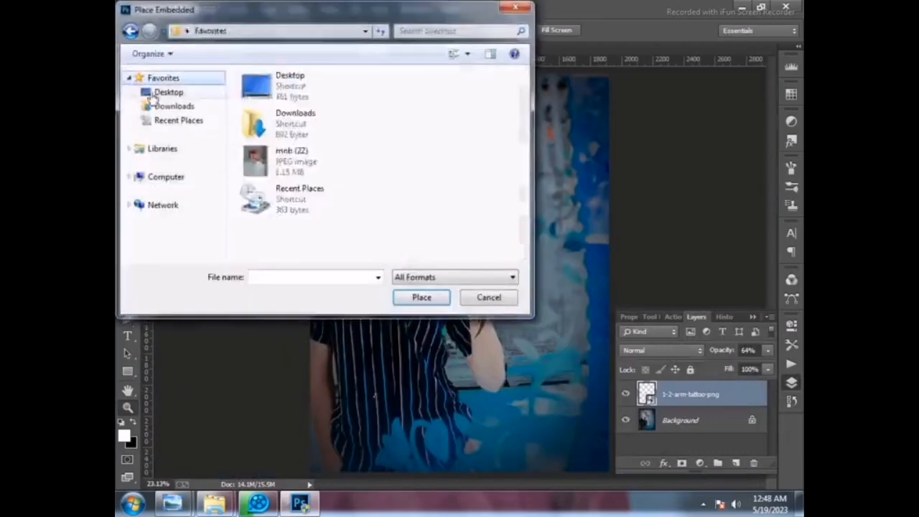
left_click(167, 92)
scroll(279, 201, "down", 5)
scroll(280, 144, "up", 2)
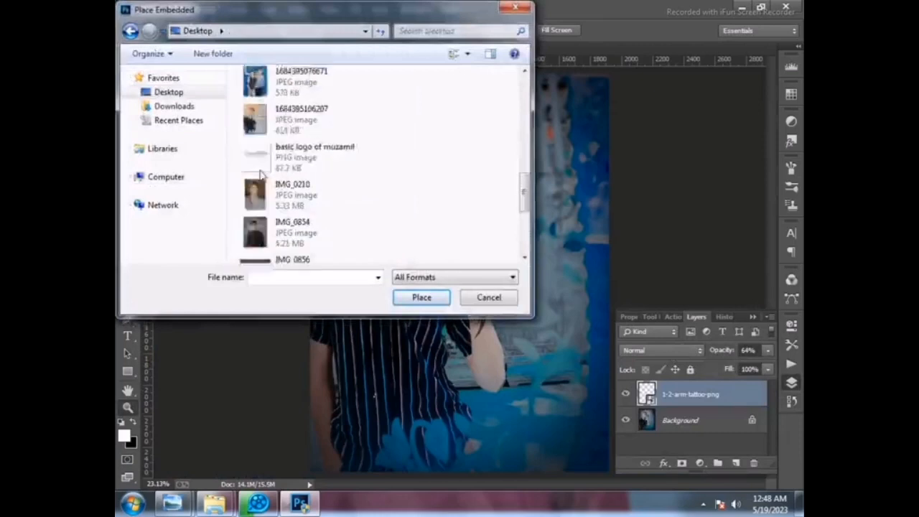
double_click(284, 149)
- Shrink the logo and position it on the grey wall beside the raised forearm, committing the placement
left_click_drag(310, 121, 543, 312)
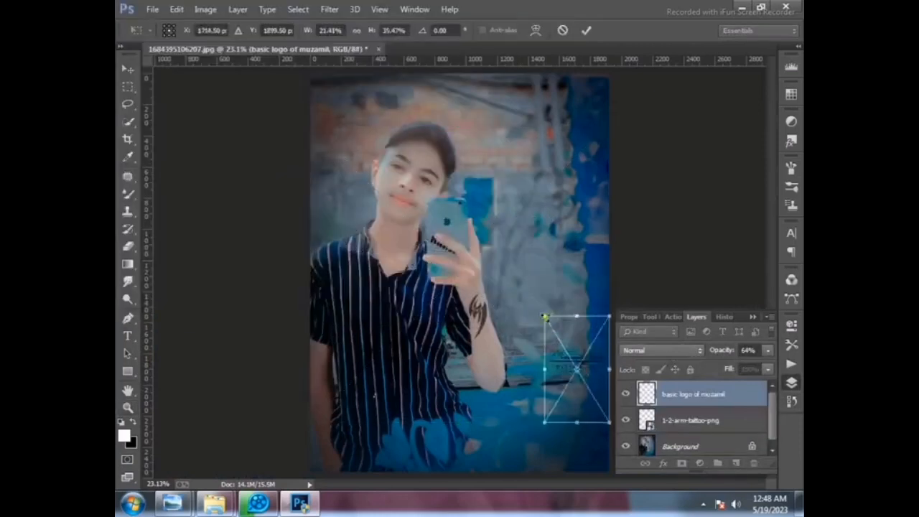
left_click_drag(578, 361, 544, 291)
left_click_drag(576, 241, 559, 270)
left_click_drag(545, 293, 542, 279)
right_click(542, 279)
left_click(568, 281)
- Save the finished portrait as a JPEG file on the Desktop
left_click(153, 9)
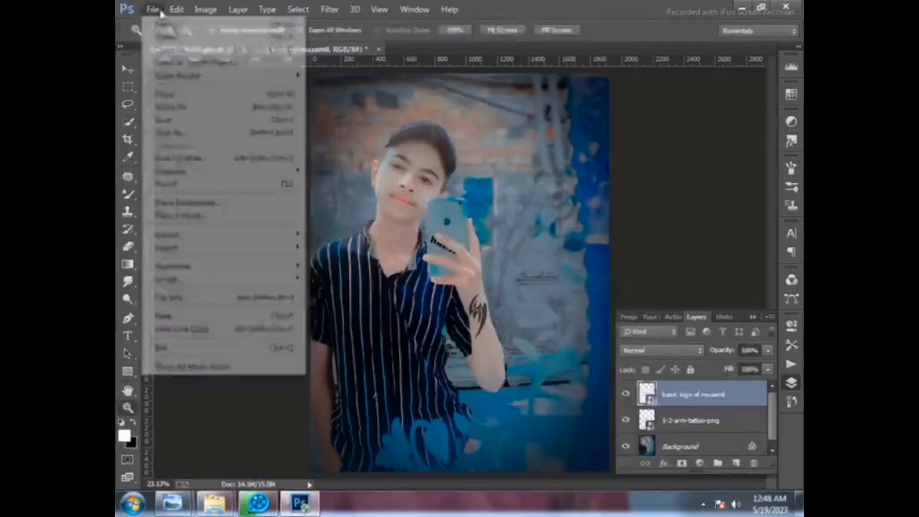
left_click(179, 127)
left_click(276, 267)
left_click(251, 370)
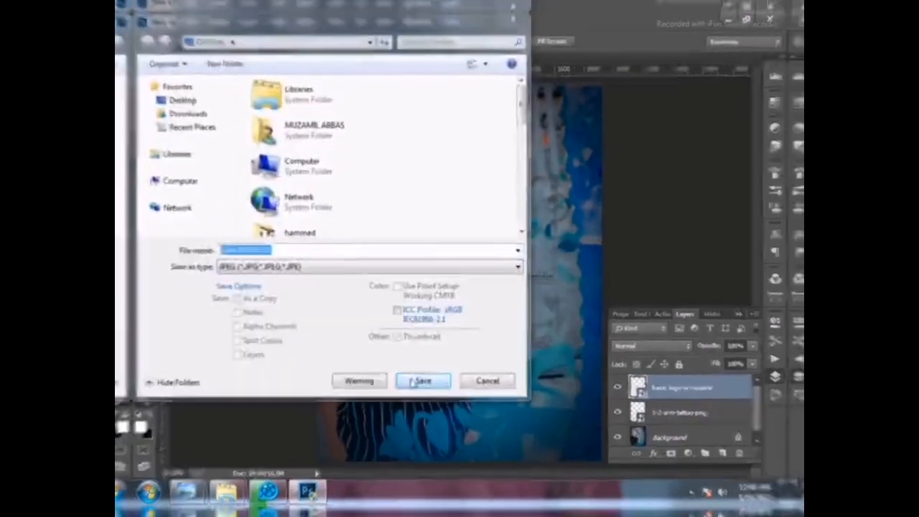
left_click(417, 379)
left_click(494, 255)
left_click(509, 147)
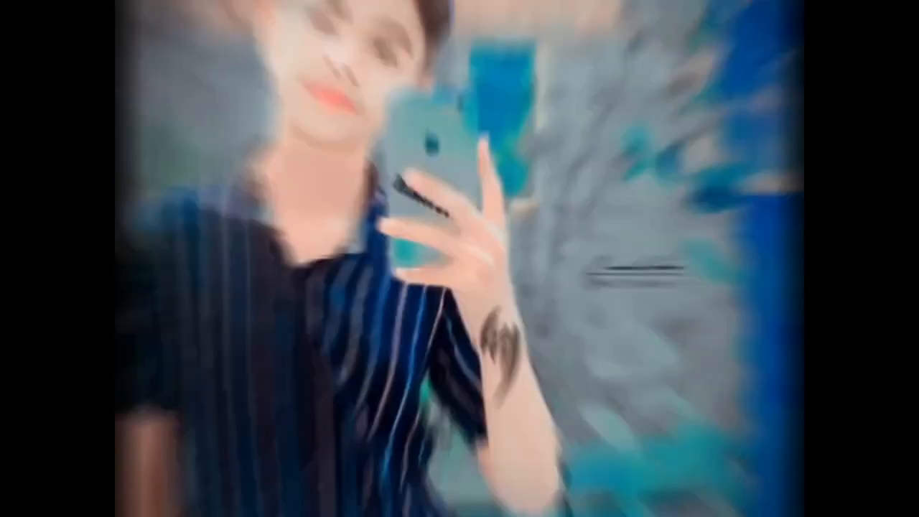